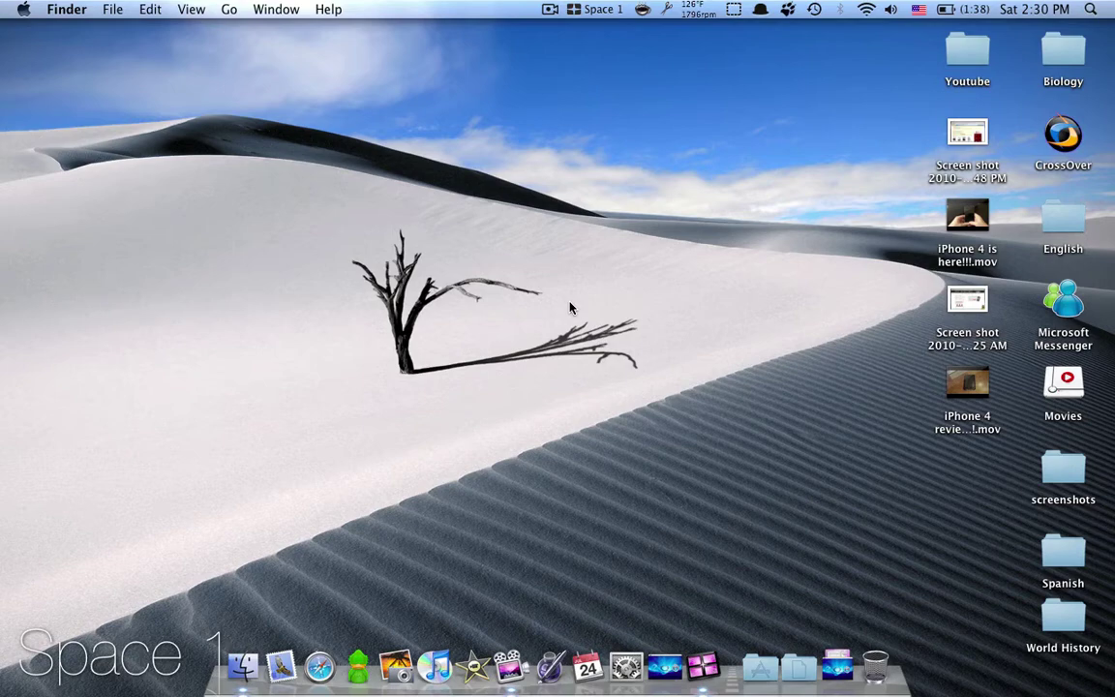
# Step: Set iPhoto's red lake photo as the desktop wallpaper via Share > Set Desktop
pyautogui.click(396, 666)
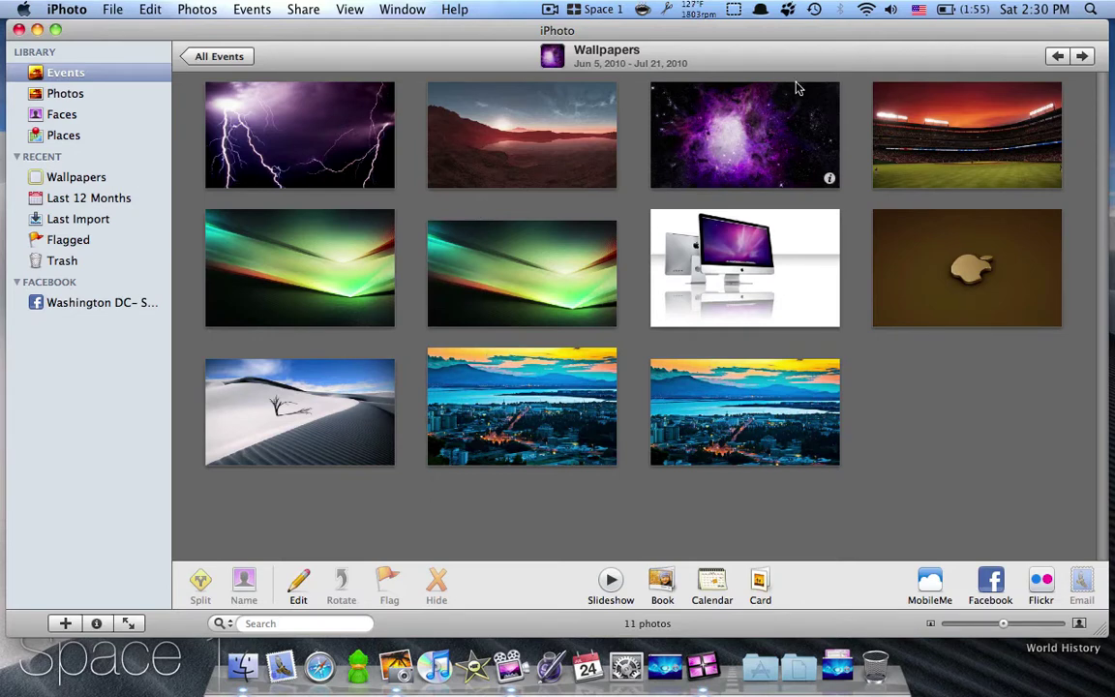
pyautogui.click(499, 147)
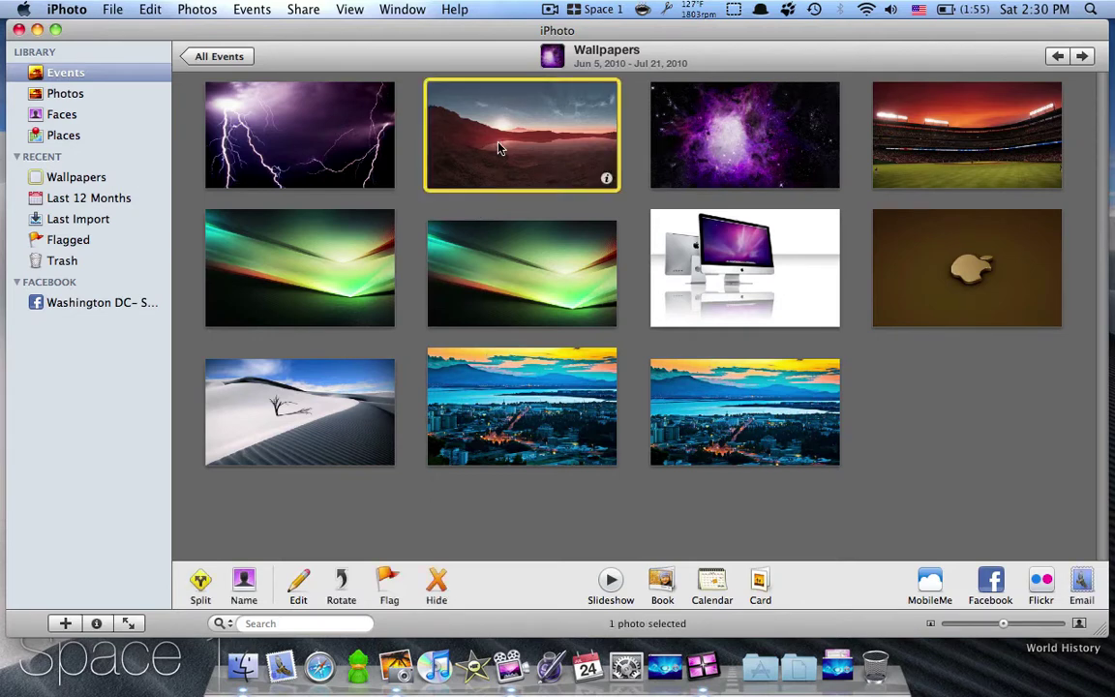
pyautogui.click(301, 8)
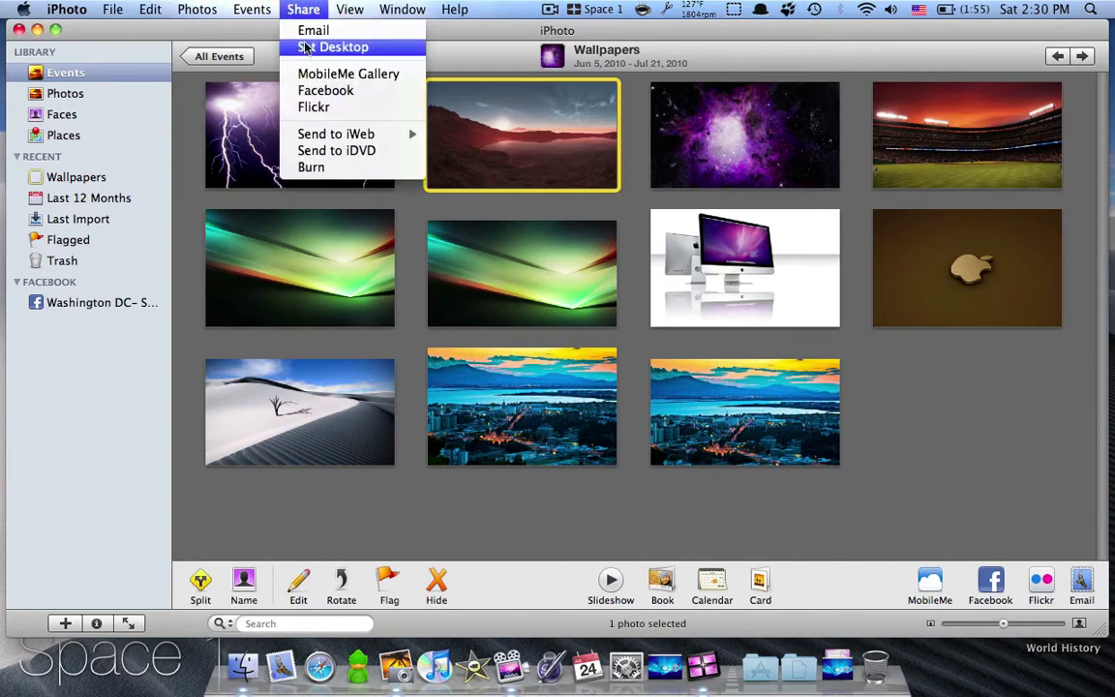
pyautogui.click(307, 48)
# Step: Preview the new wallpaper, then reposition the iPhoto window and select the lightning photo
pyautogui.press('F11')
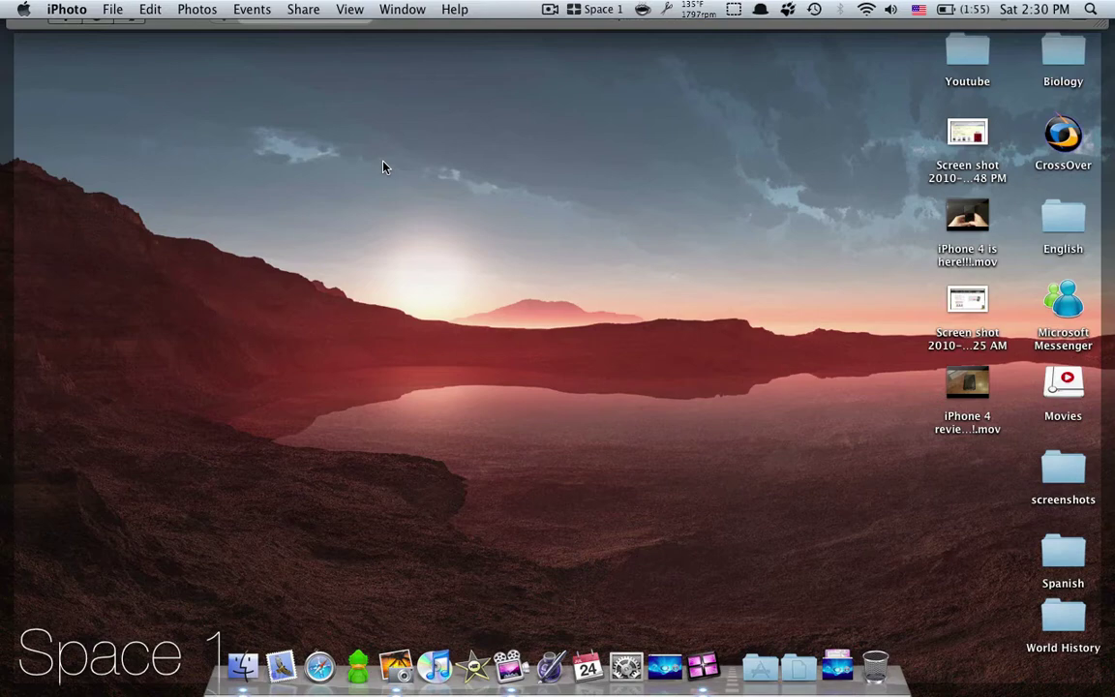
pyautogui.press('F11')
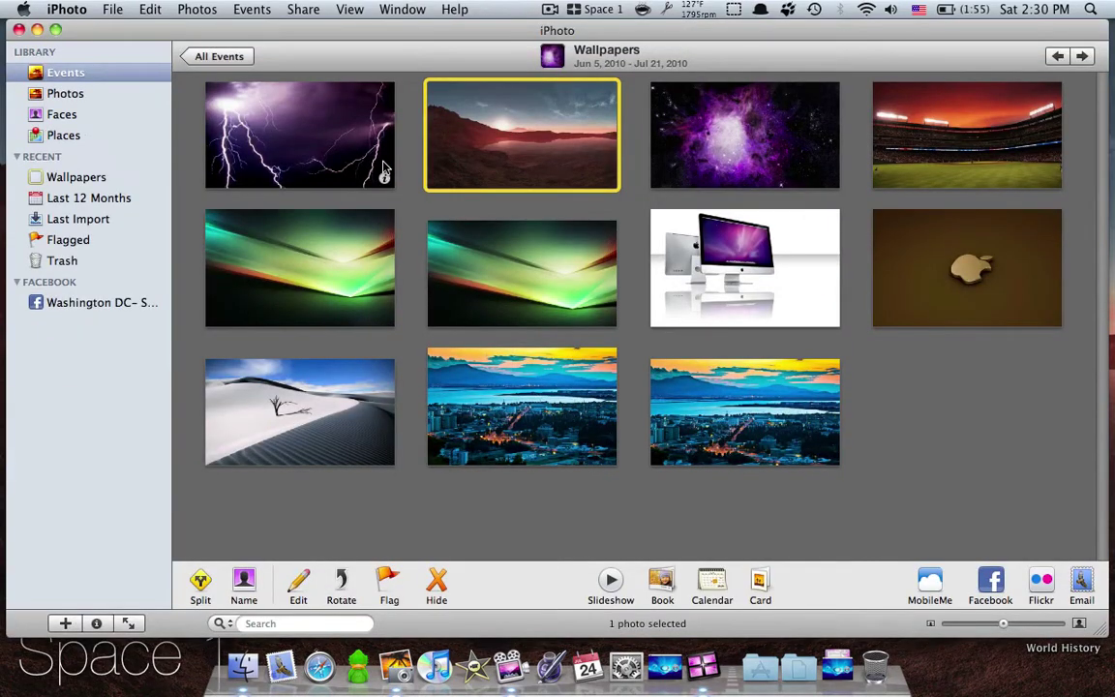
pyautogui.moveTo(286, 36); pyautogui.dragTo(428, 166)
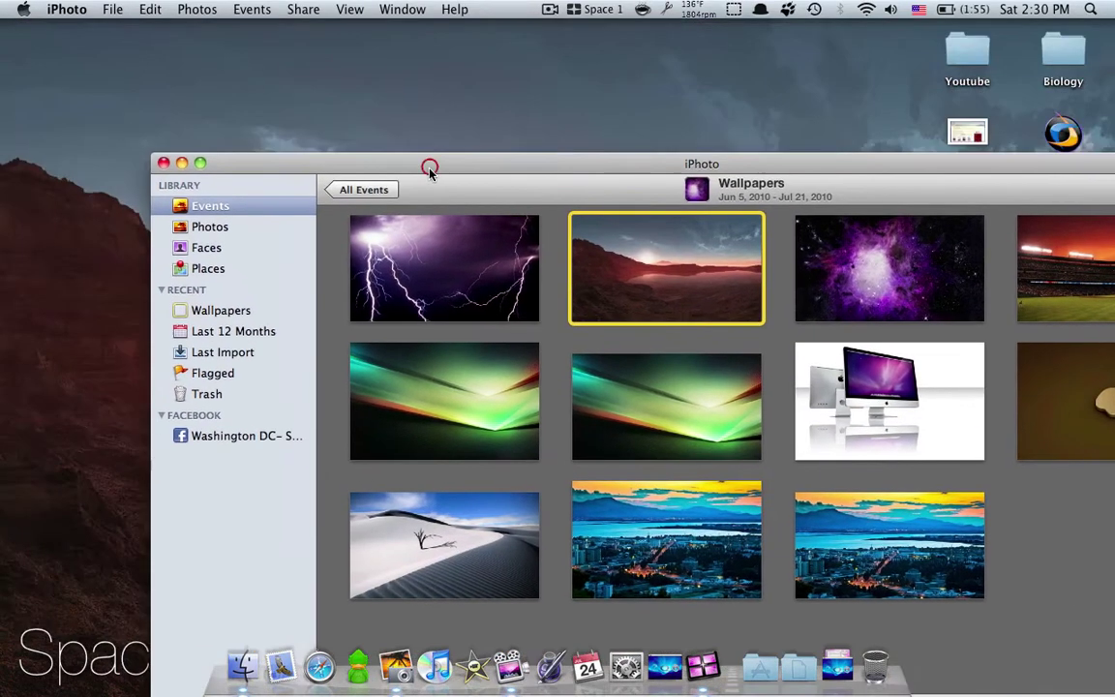
pyautogui.click(430, 215)
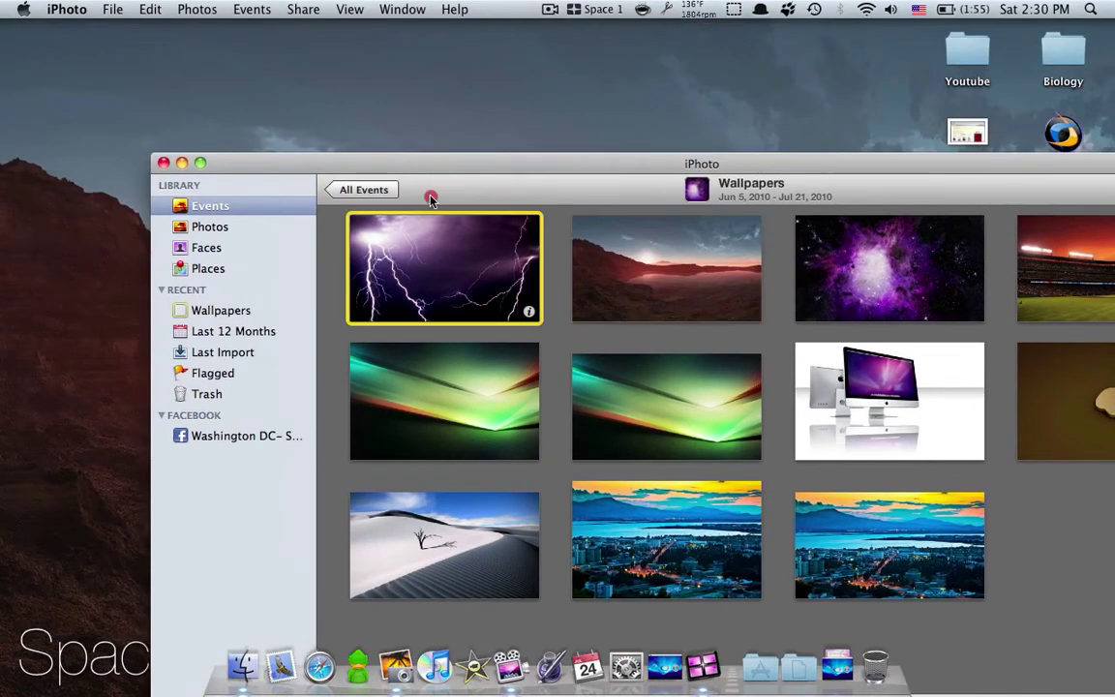
# Step: Close iPhoto and set the lightning jpg on the desktop as the desktop picture
pyautogui.click(164, 163)
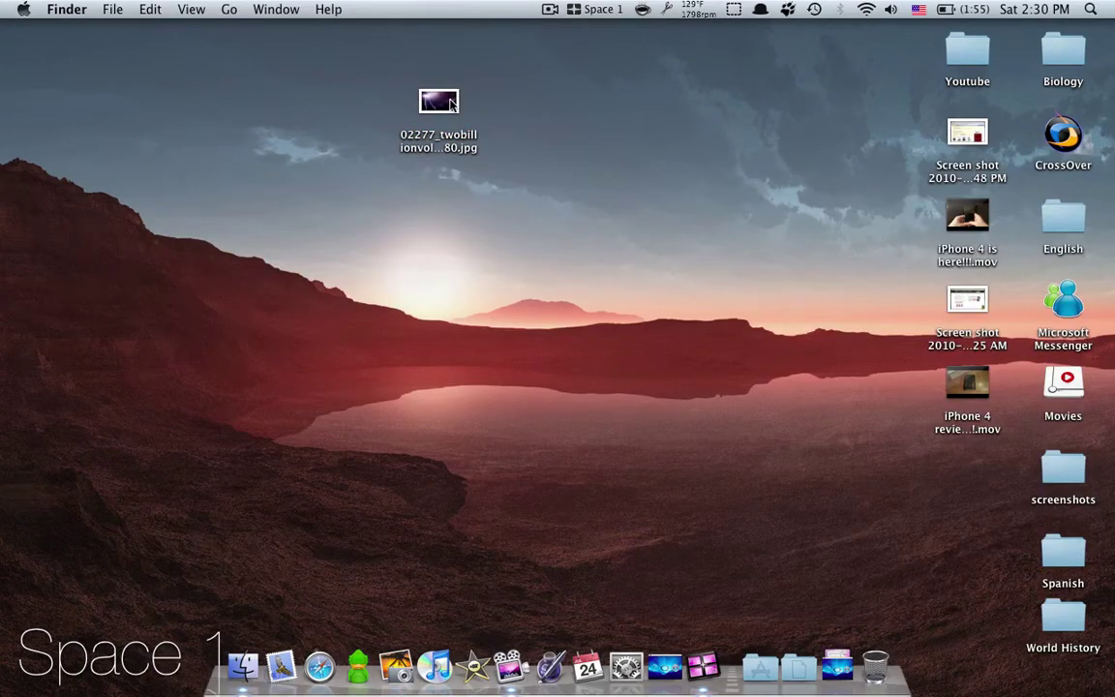
pyautogui.click(450, 104)
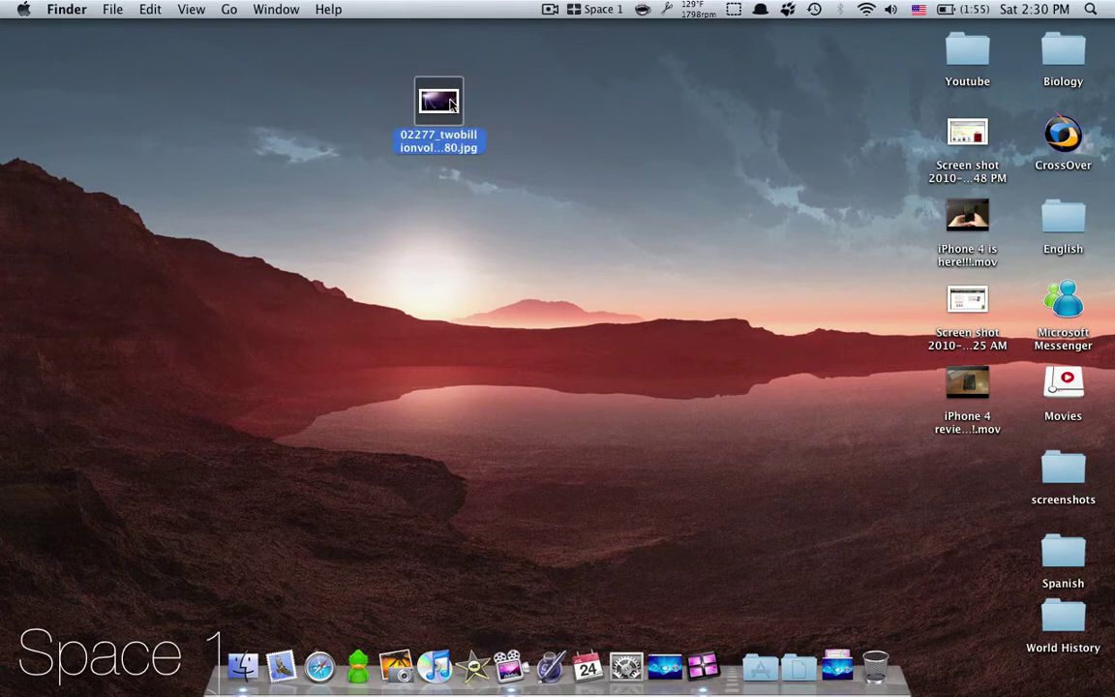
pyautogui.rightClick(449, 105)
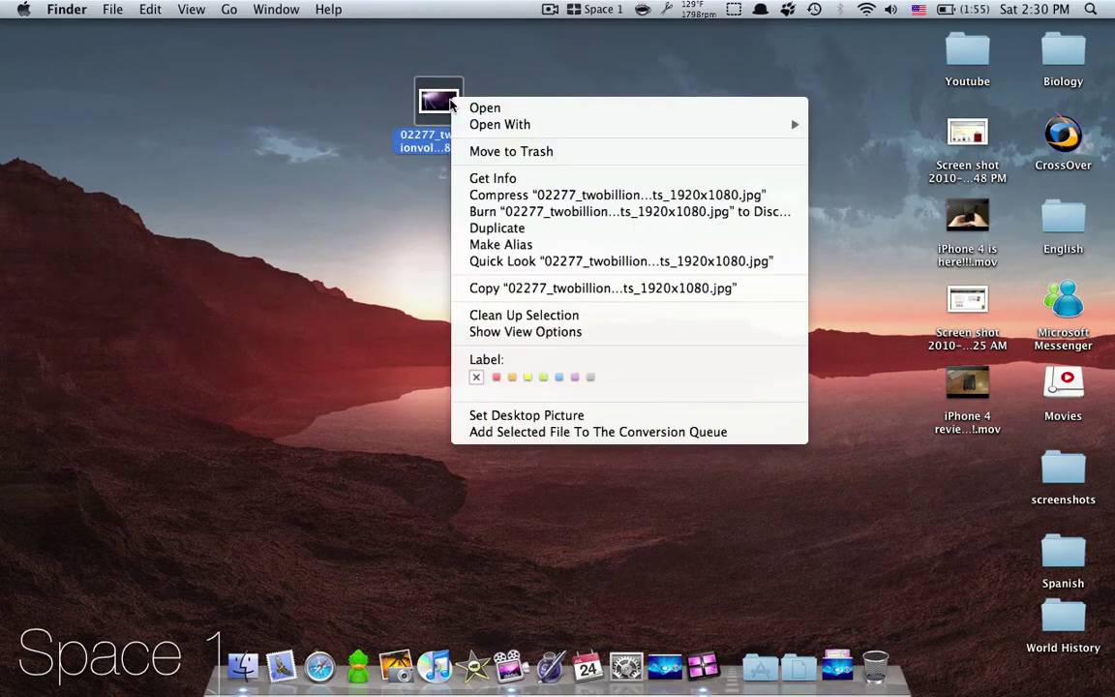
pyautogui.click(525, 416)
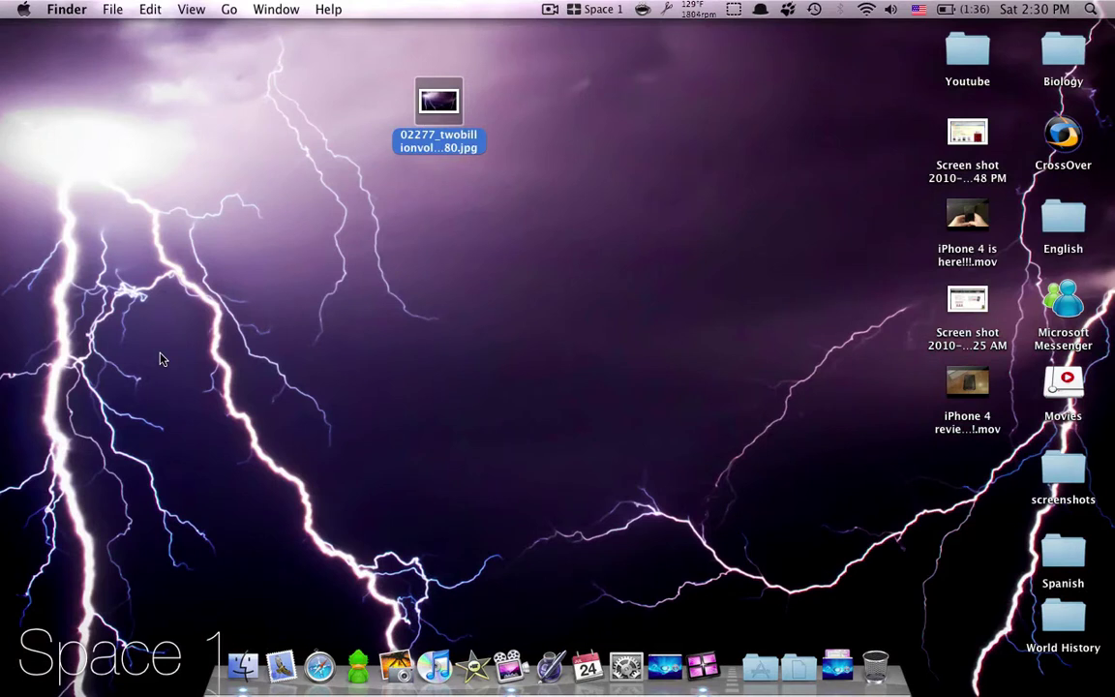
# Step: Move the jpg icon below the iPhone 4 review movie and show the desktop's view options
pyautogui.moveTo(436, 95); pyautogui.dragTo(963, 467)
pyautogui.rightClick(610, 380)
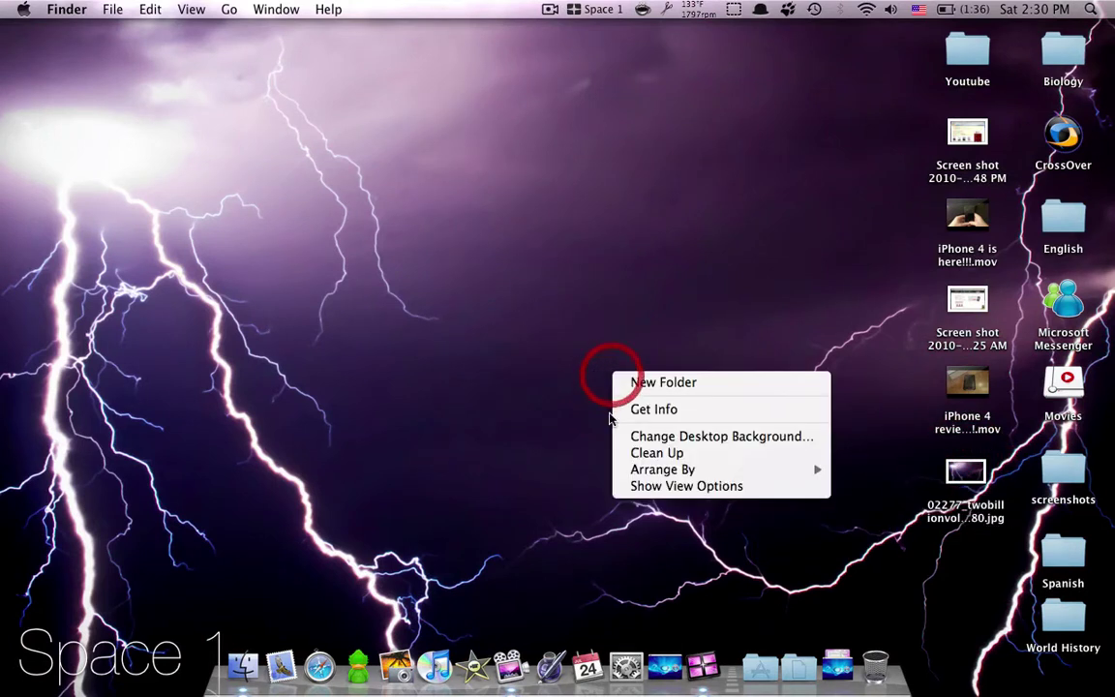
pyautogui.click(620, 487)
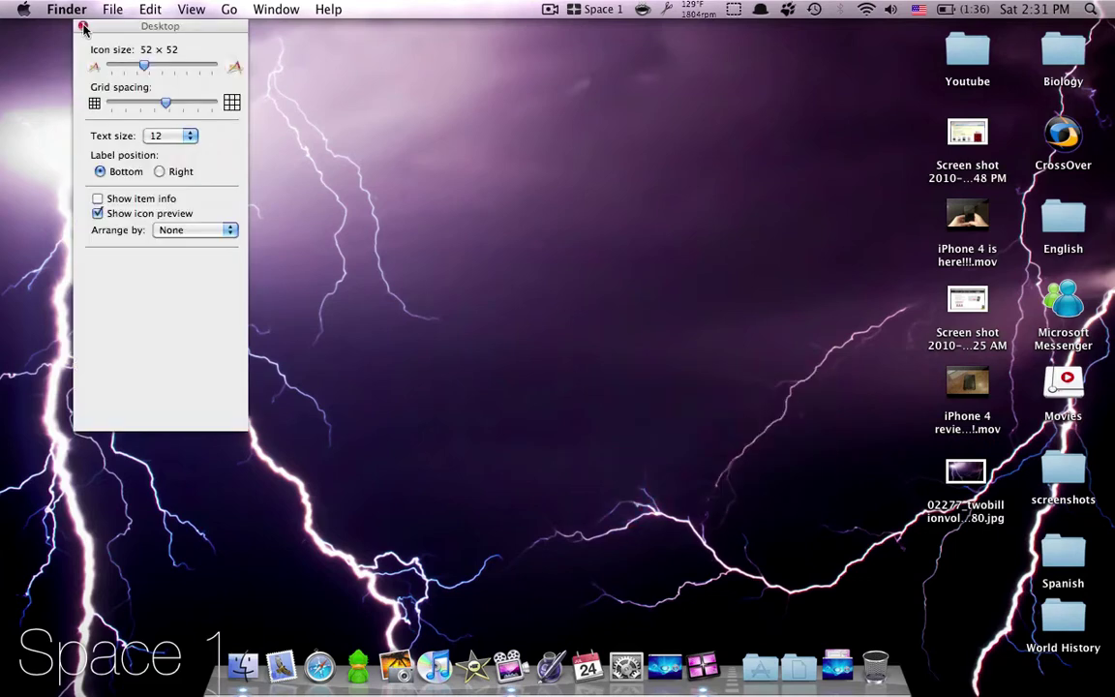
# Step: Close view options and choose Dew Drop from the Nature collection in Desktop & Screen Saver
pyautogui.click(84, 26)
pyautogui.click(629, 690)
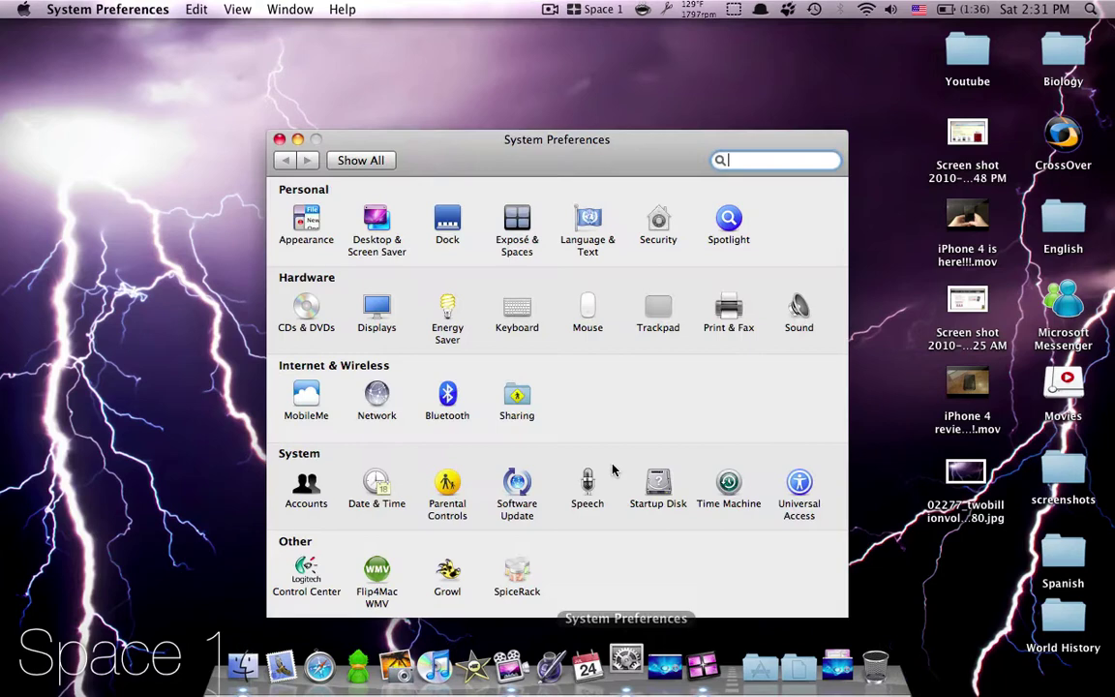
pyautogui.click(378, 230)
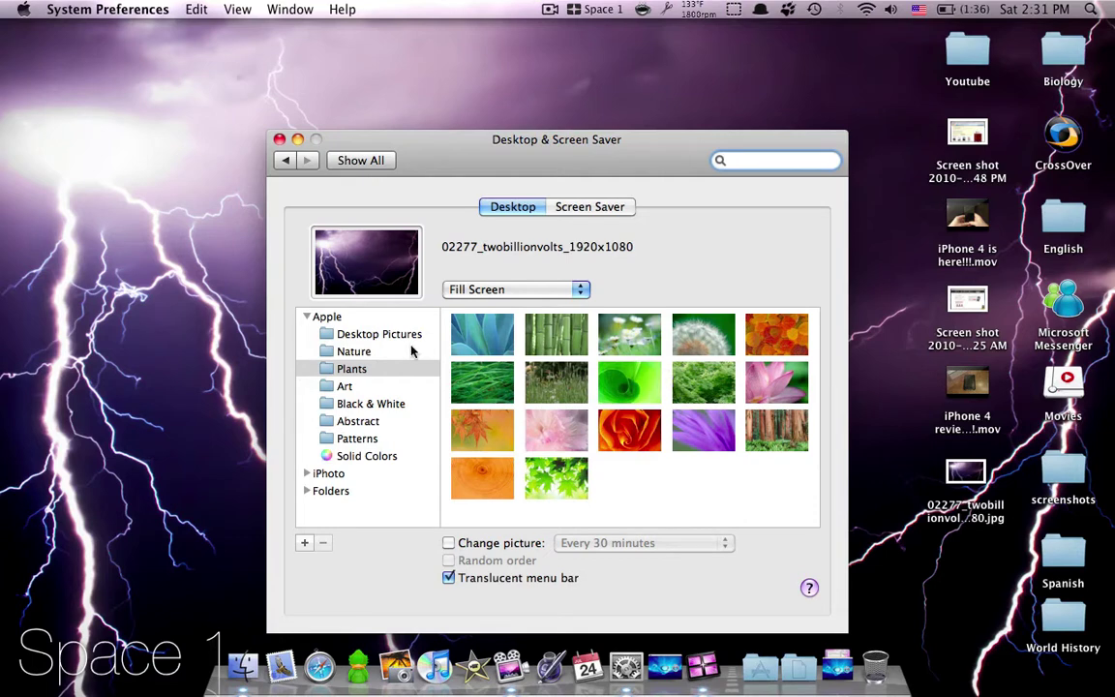
pyautogui.click(356, 351)
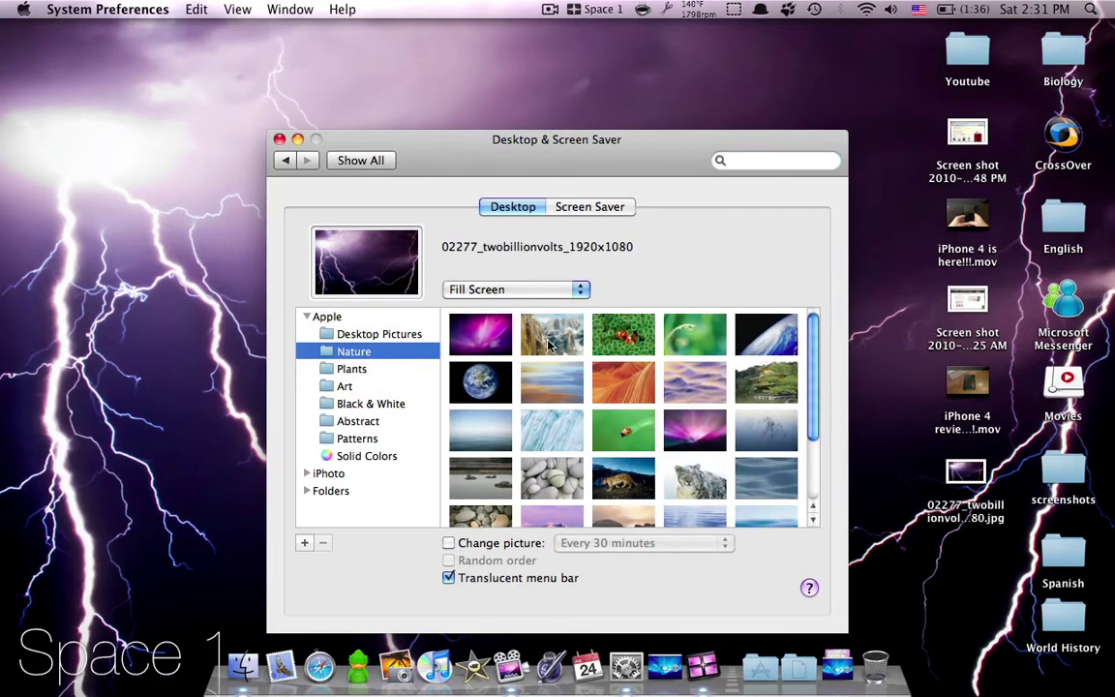
pyautogui.click(693, 339)
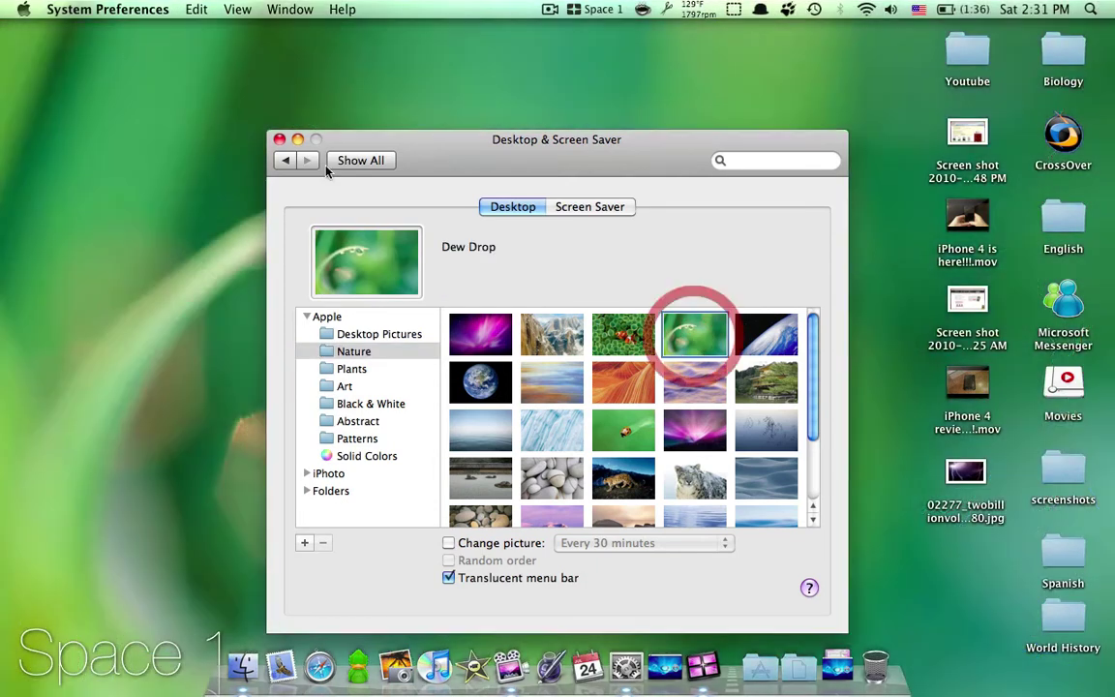
pyautogui.click(278, 139)
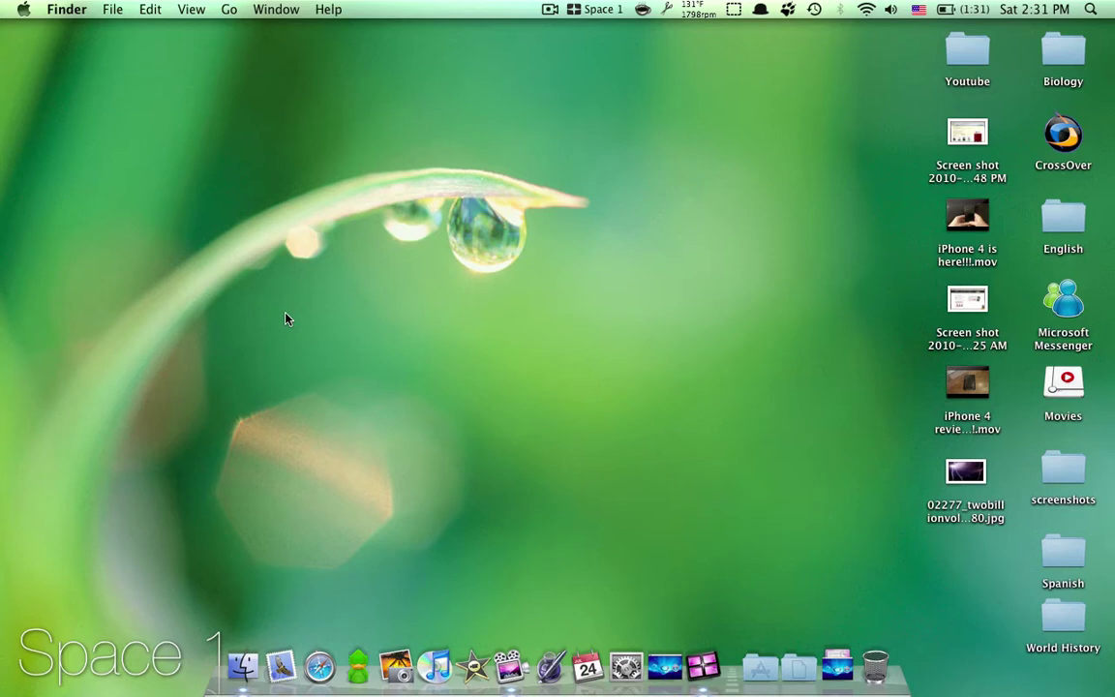
# Step: Switch to Space 2 from the Hyperspaces overview and bring up its Dock menu
pyautogui.click(717, 656)
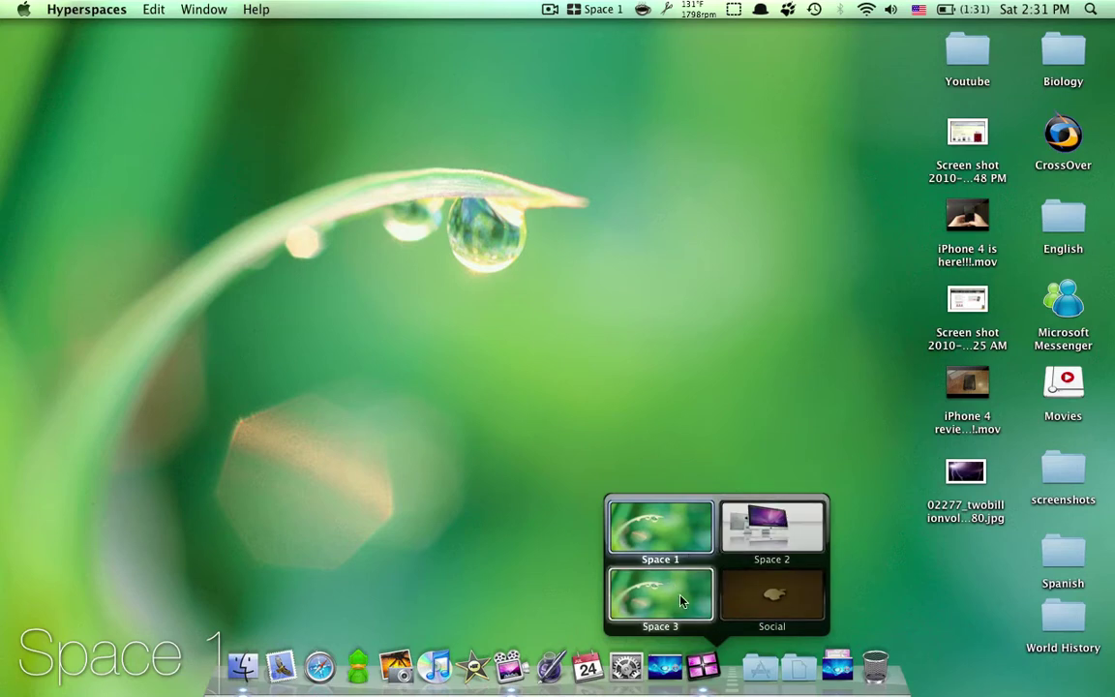
pyautogui.click(742, 529)
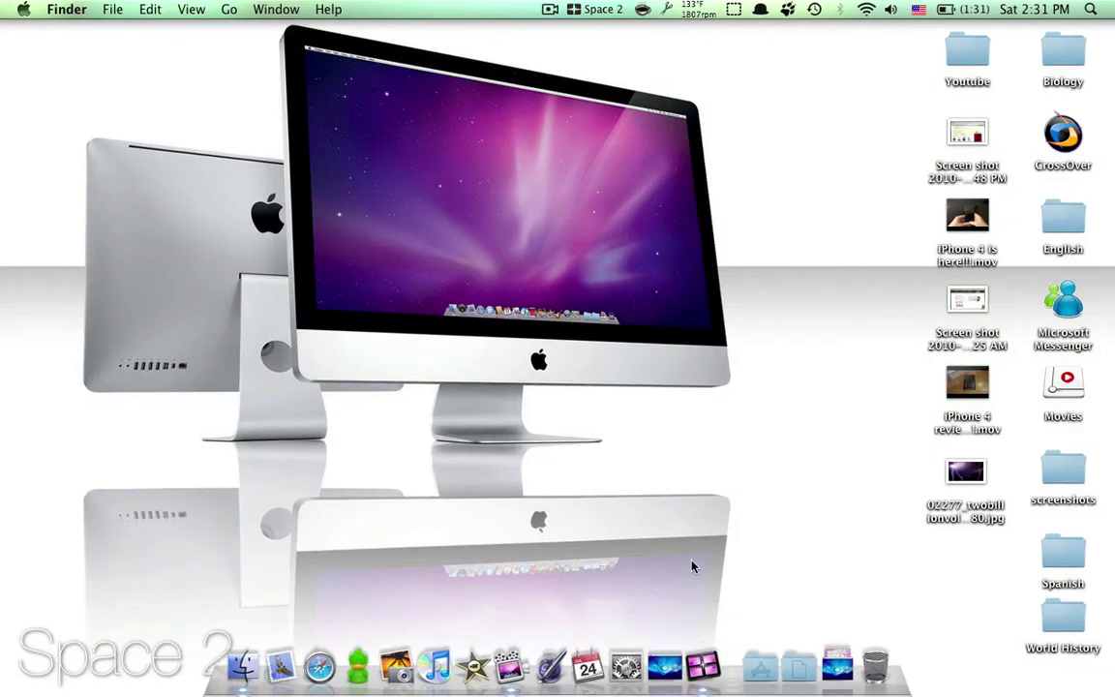
pyautogui.click(594, 8)
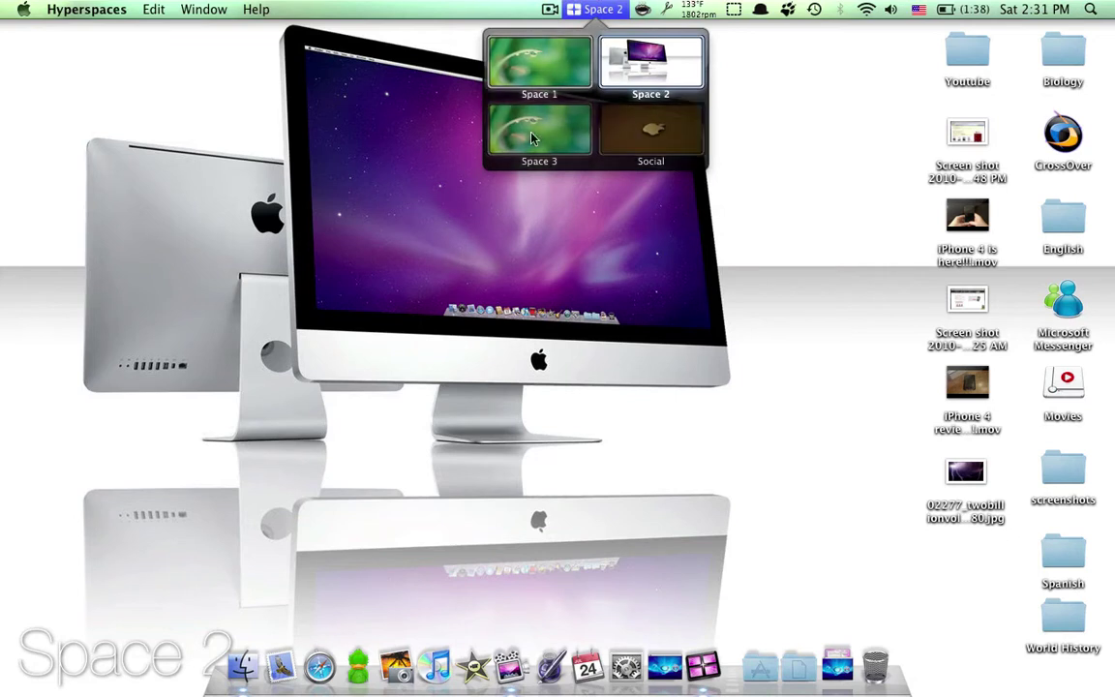
pyautogui.click(558, 383)
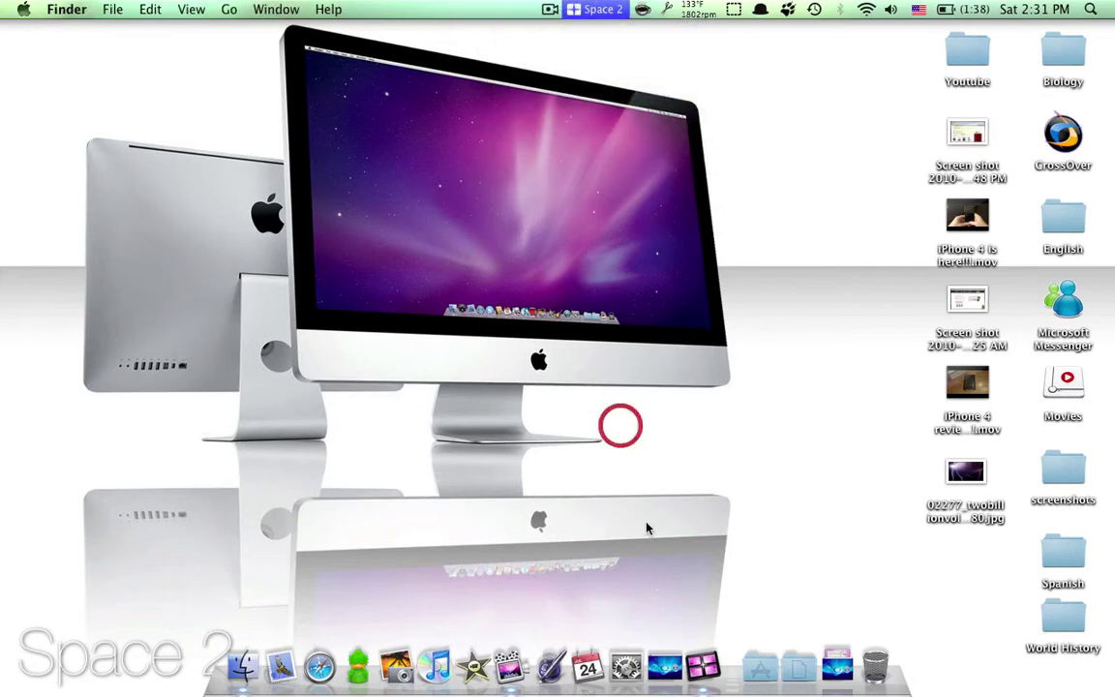
pyautogui.rightClick(707, 672)
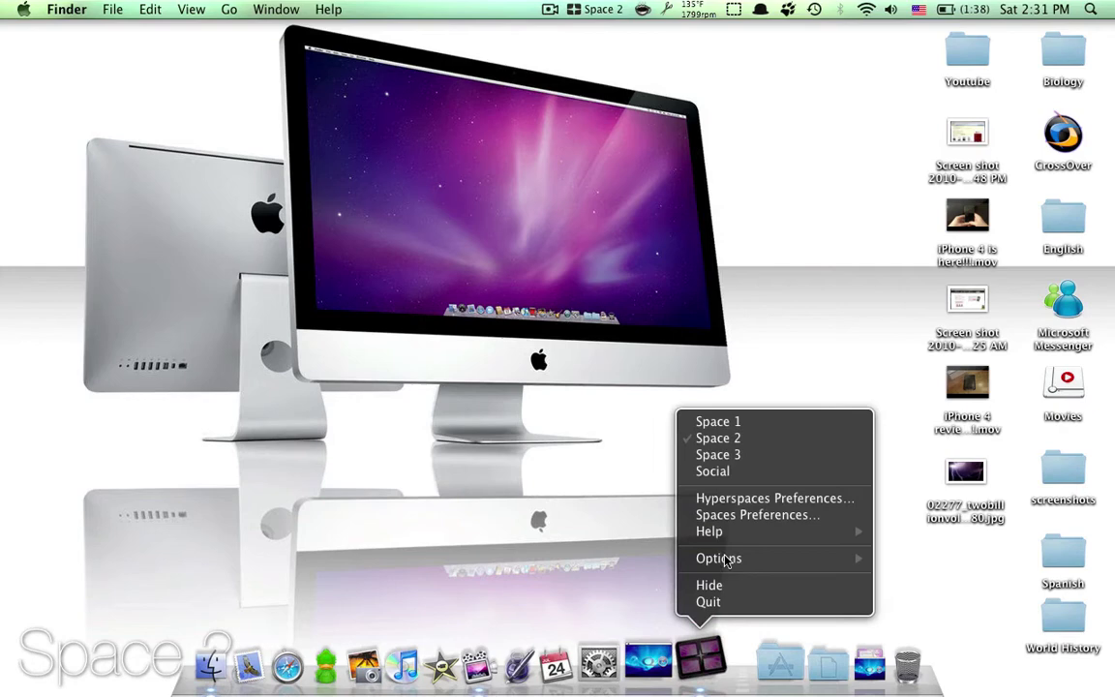
# Step: Open the Spaces preferences and rename Space 1 to 'Browsing'
pyautogui.click(745, 498)
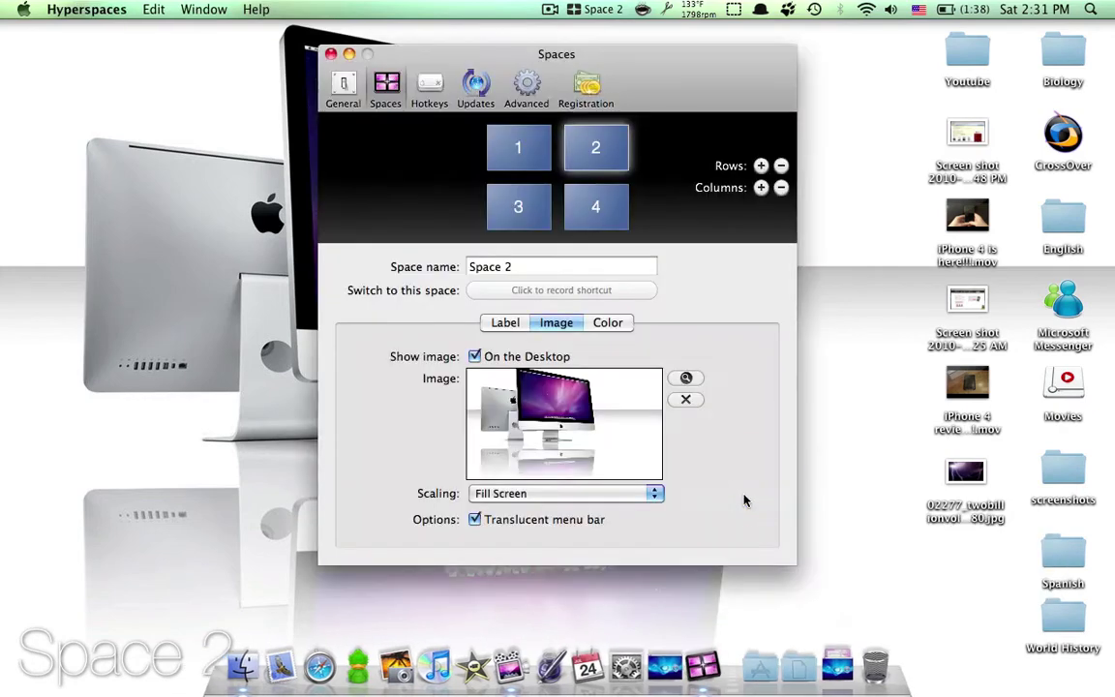
pyautogui.click(528, 152)
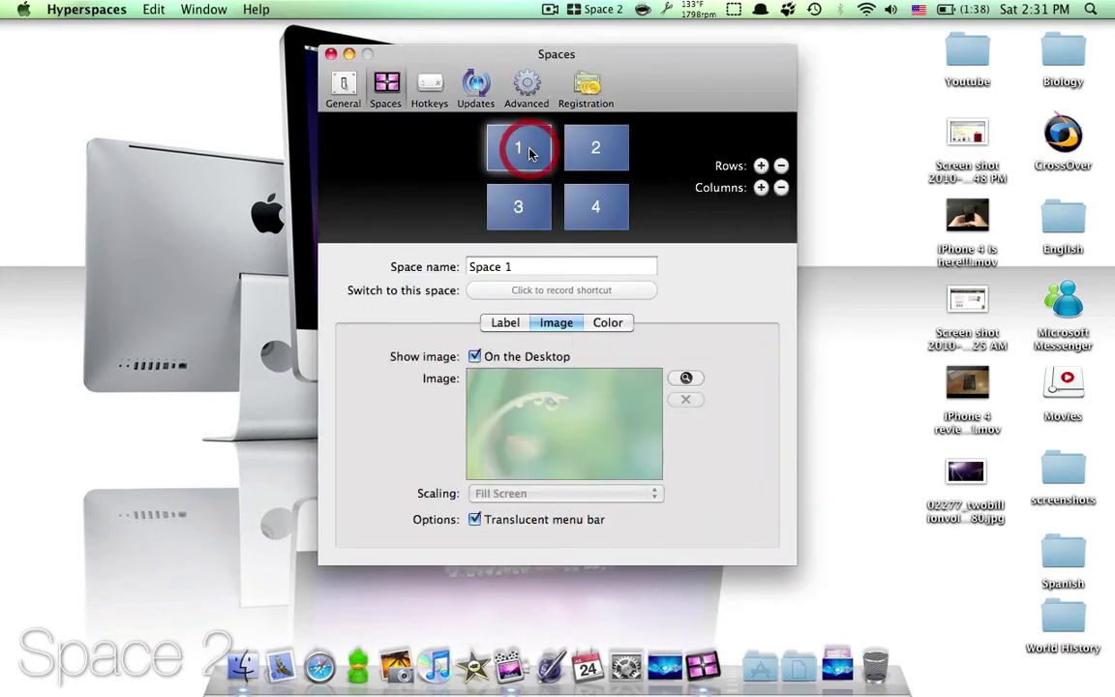
pyautogui.click(505, 324)
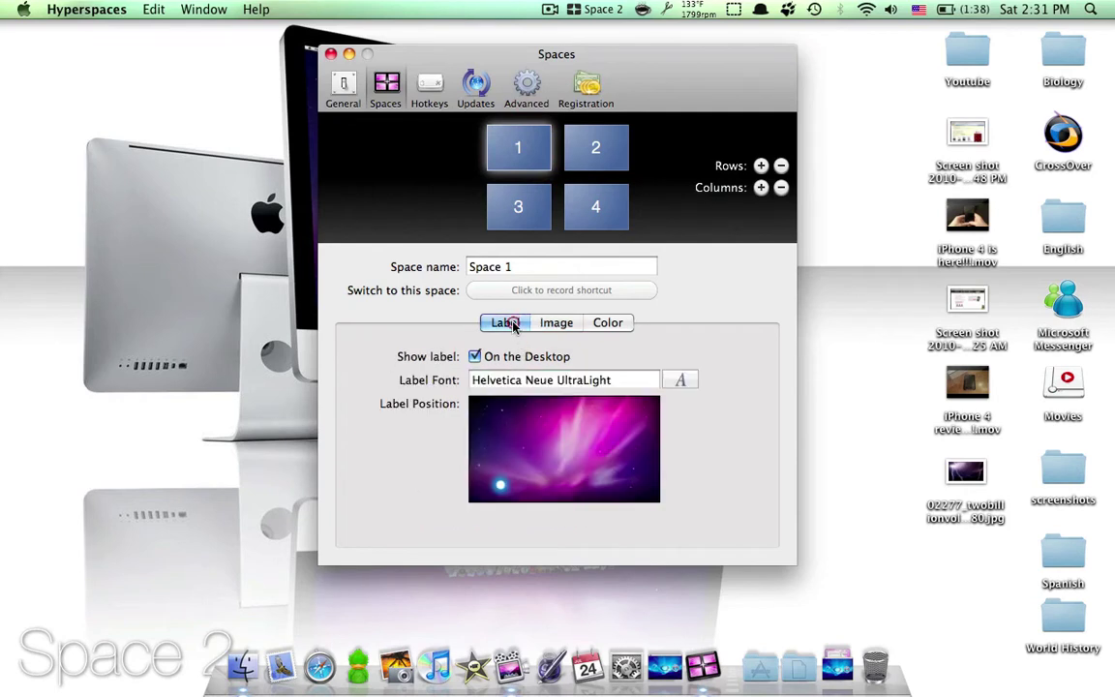
pyautogui.click(517, 269)
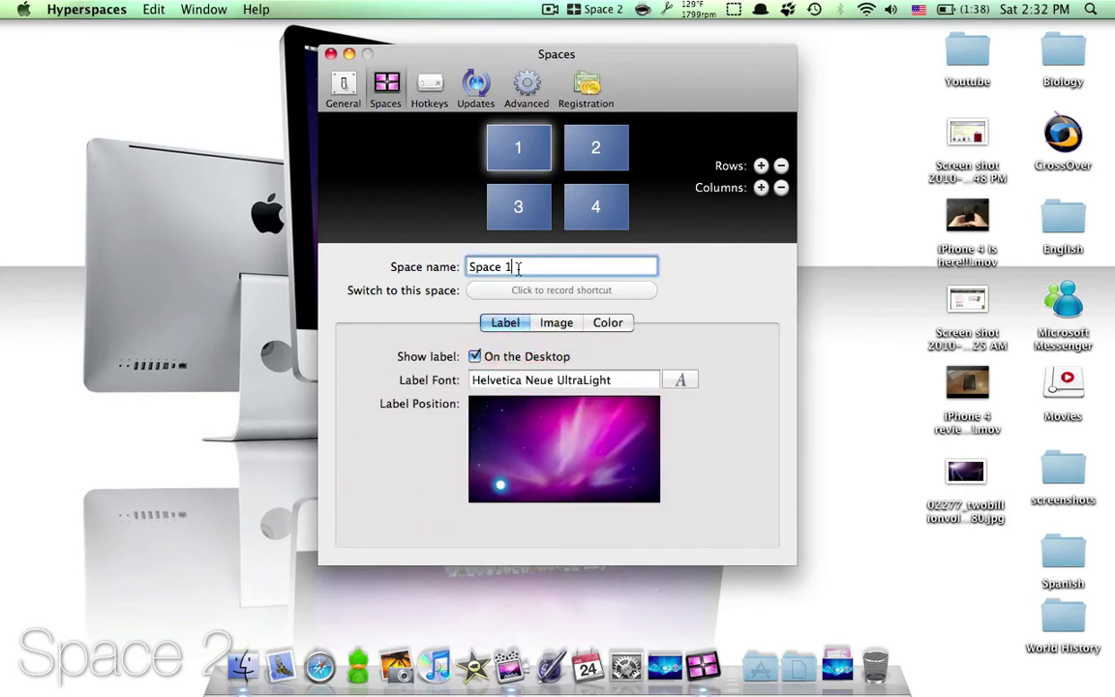
pyautogui.tripleClick(517, 269)
pyautogui.write('Browsing')
pyautogui.press('Return')
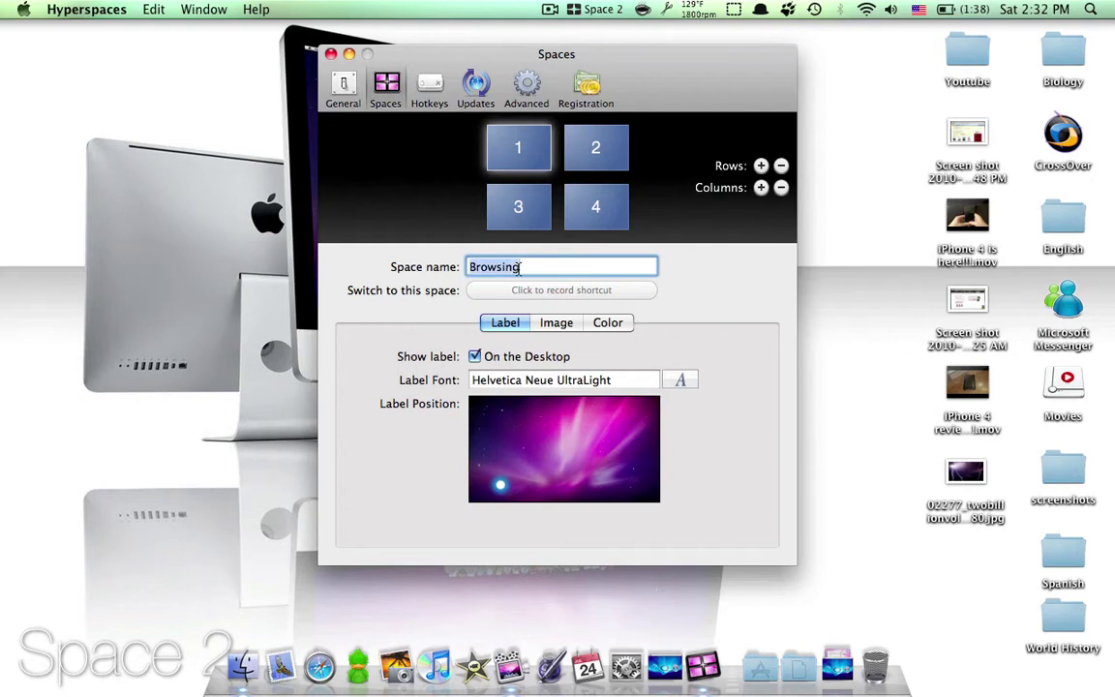
# Step: Review Space 1's image and tint settings, then open Space 3's image settings
pyautogui.click(544, 326)
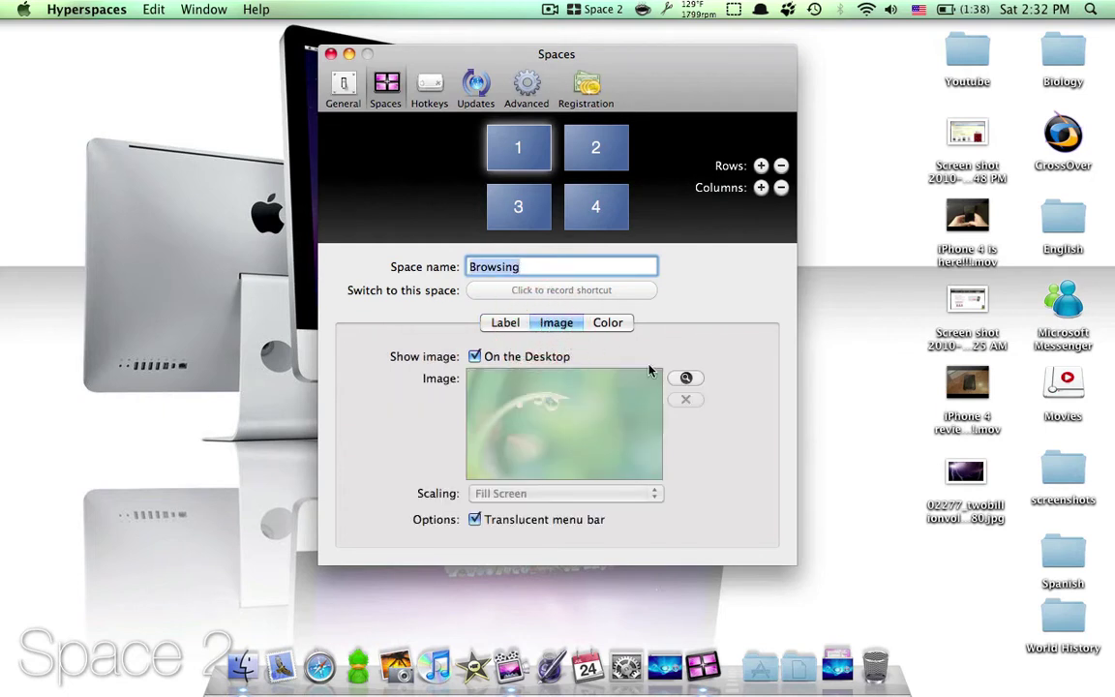
pyautogui.click(607, 325)
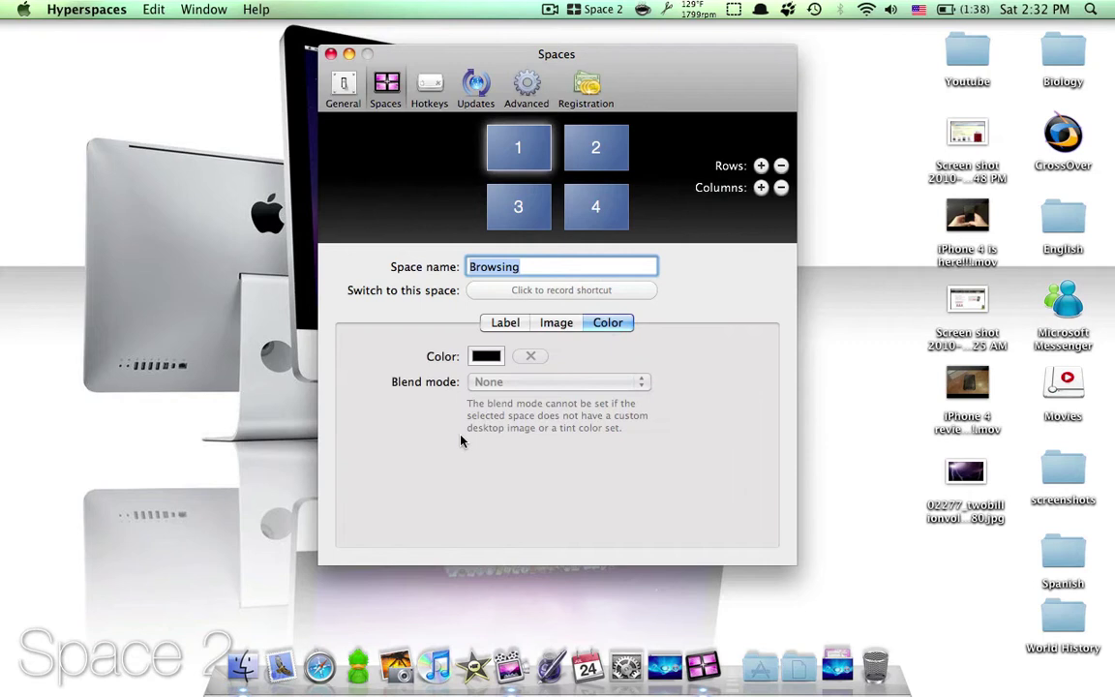
pyautogui.click(495, 326)
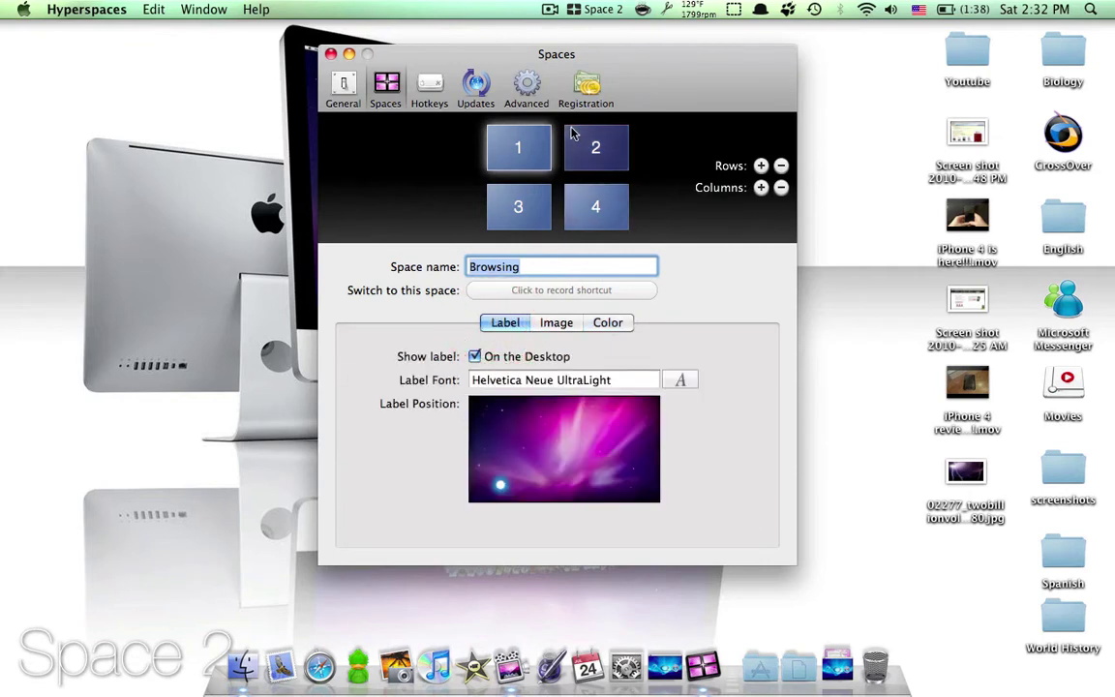
pyautogui.click(527, 220)
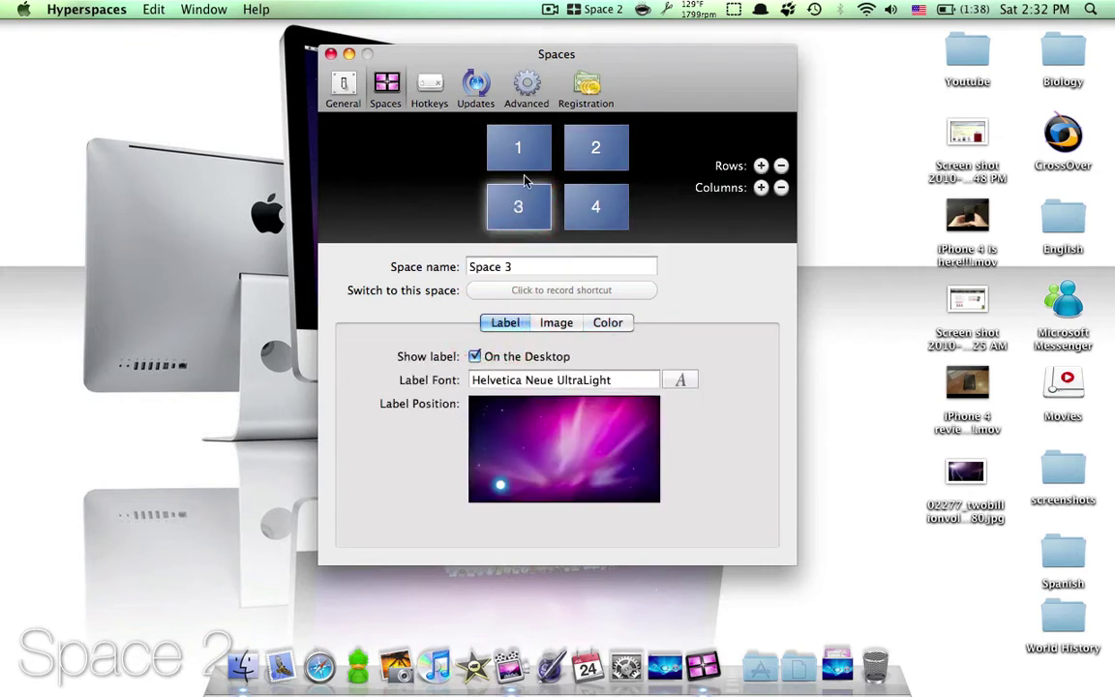
pyautogui.click(568, 320)
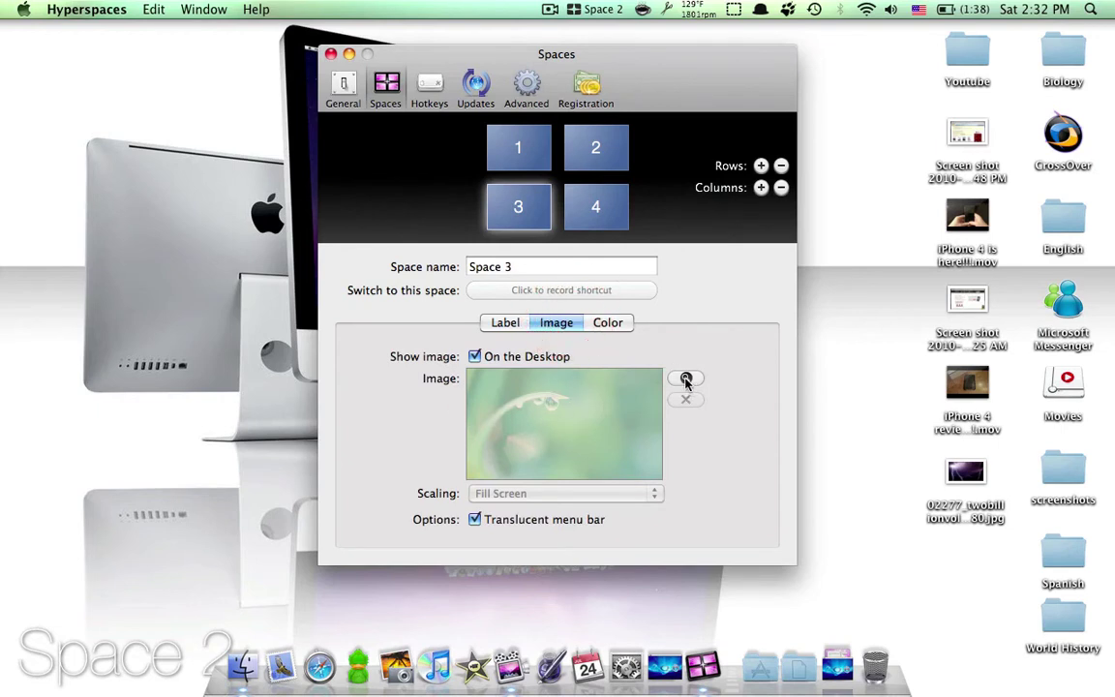
# Step: Set the 02308 white desert dune photo from iPhoto as Space 3's wallpaper, then close the preferences
pyautogui.click(686, 378)
pyautogui.scroll(-5, 387, 319)
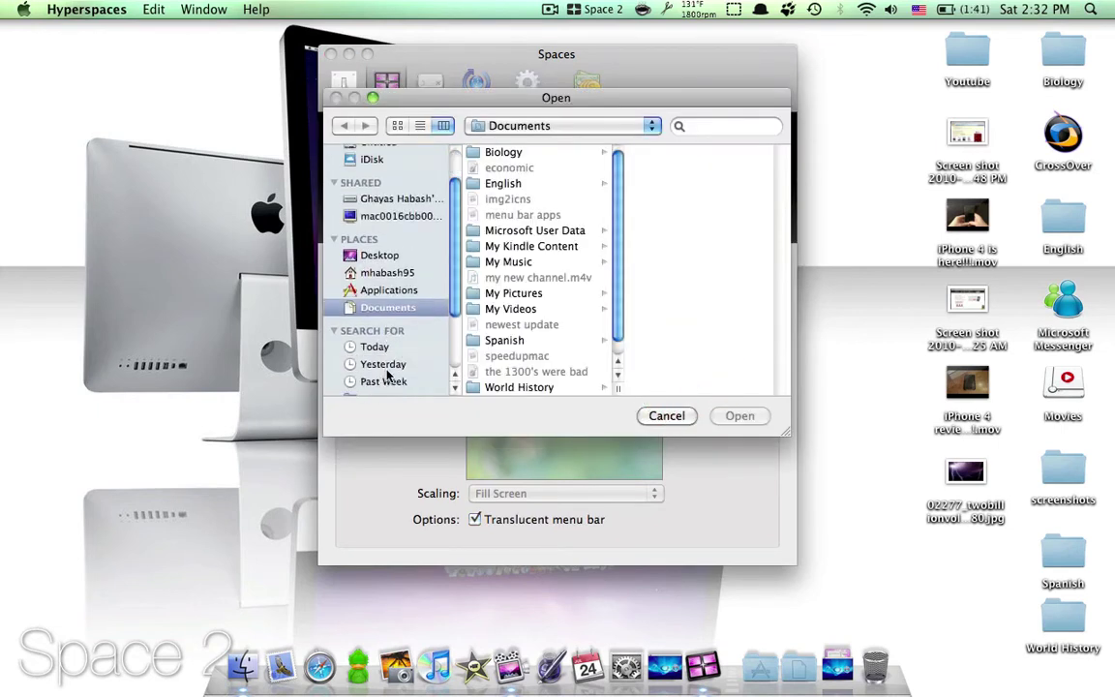
pyautogui.click(366, 384)
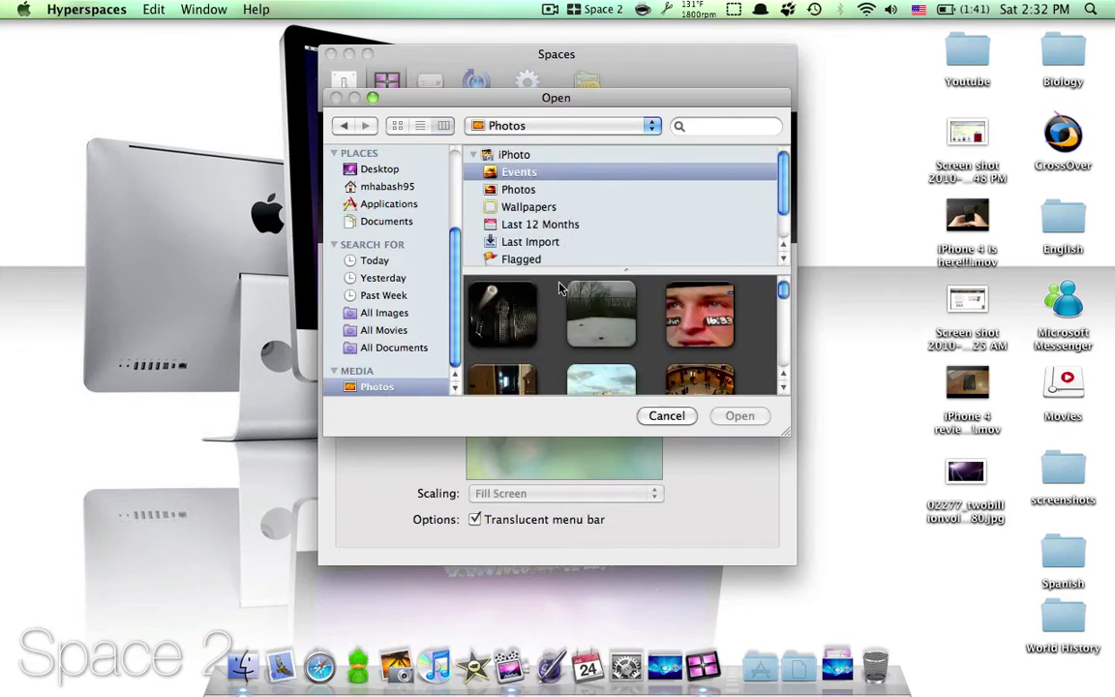
pyautogui.scroll(-10, 592, 338)
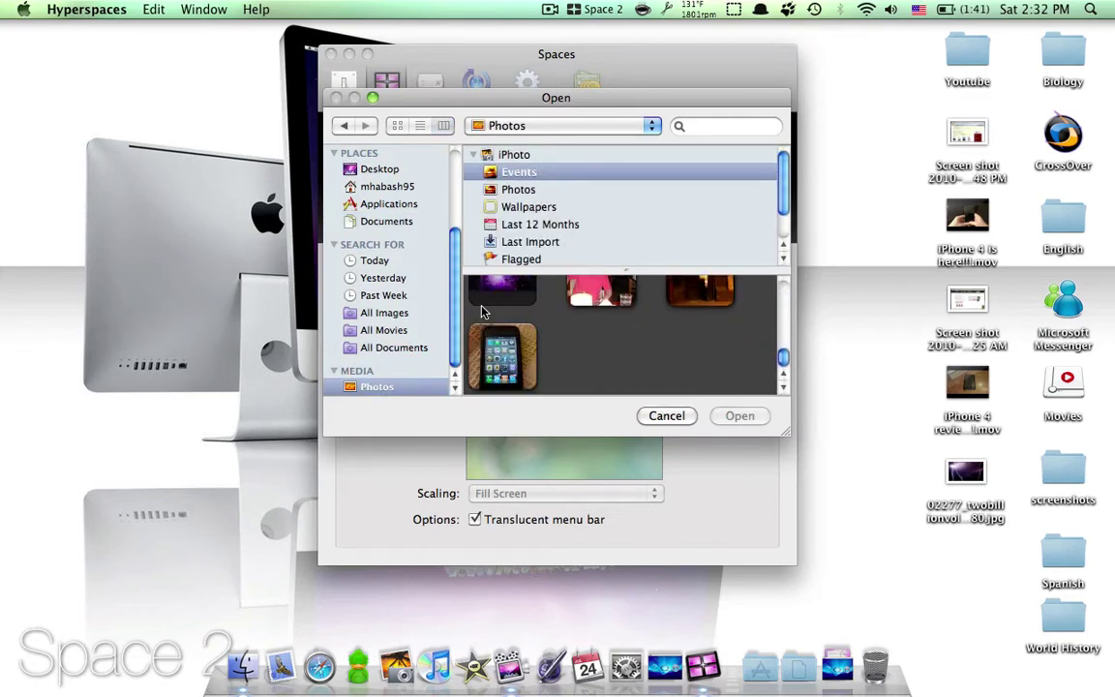
pyautogui.scroll(-3, 597, 339)
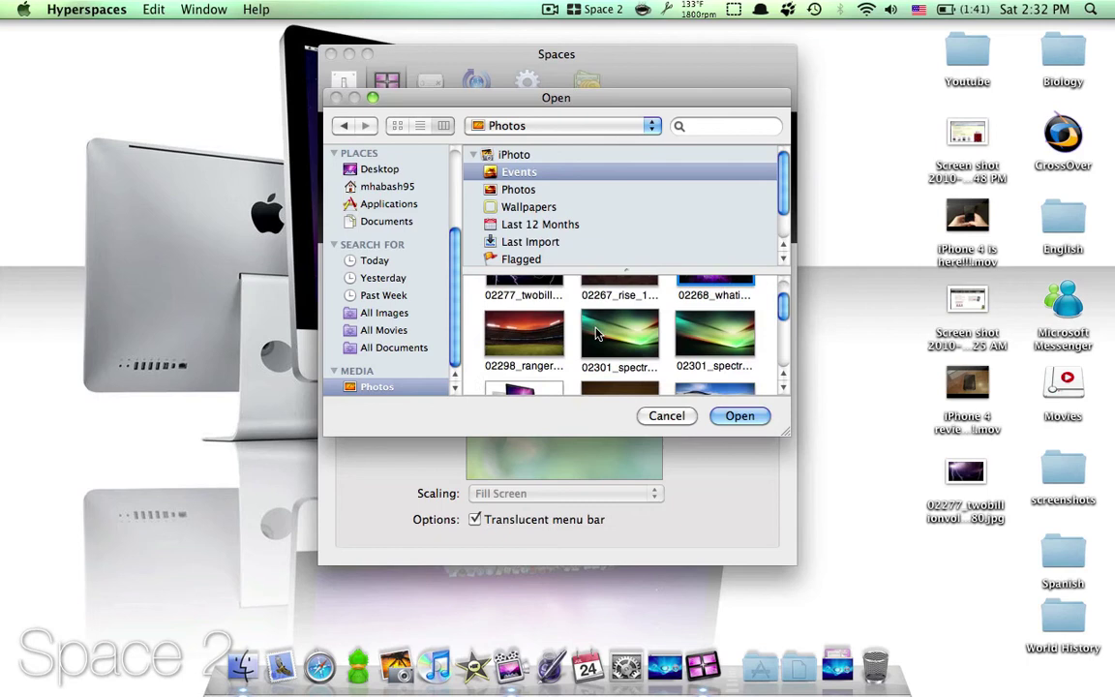
pyautogui.scroll(-3, 597, 349)
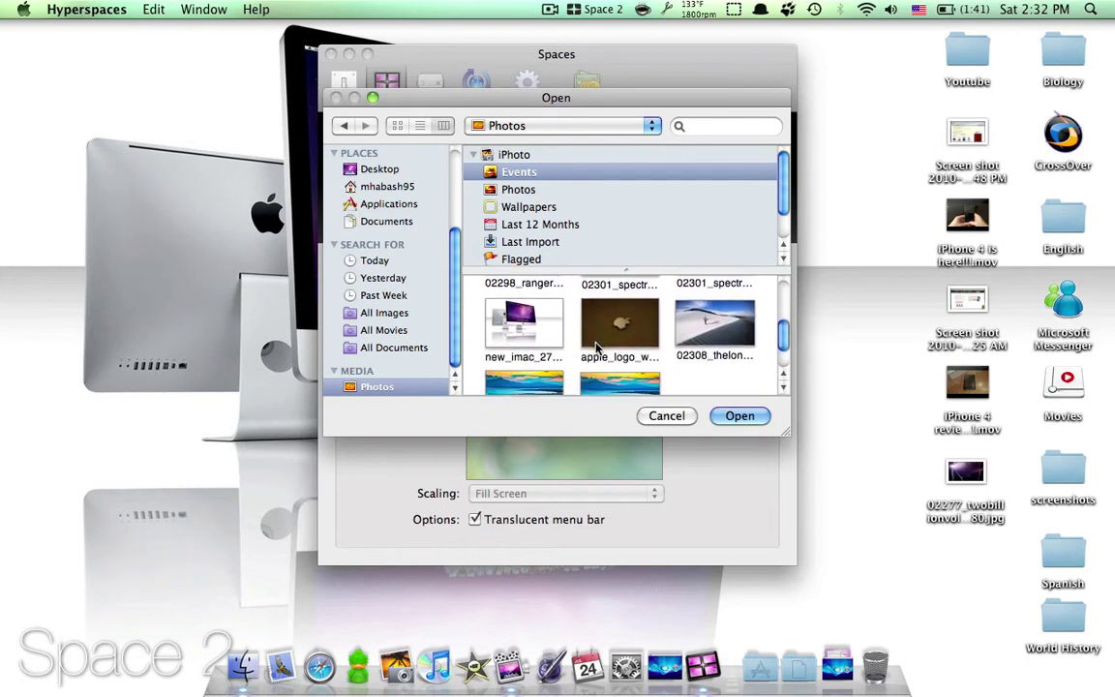
pyautogui.click(745, 297)
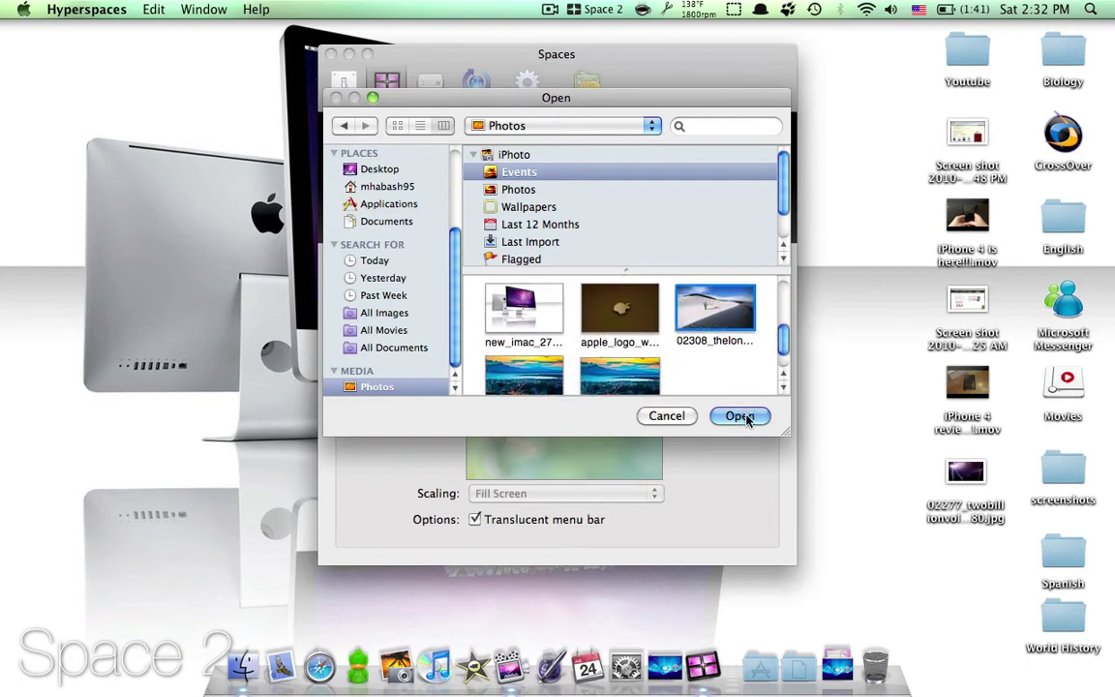
pyautogui.click(741, 415)
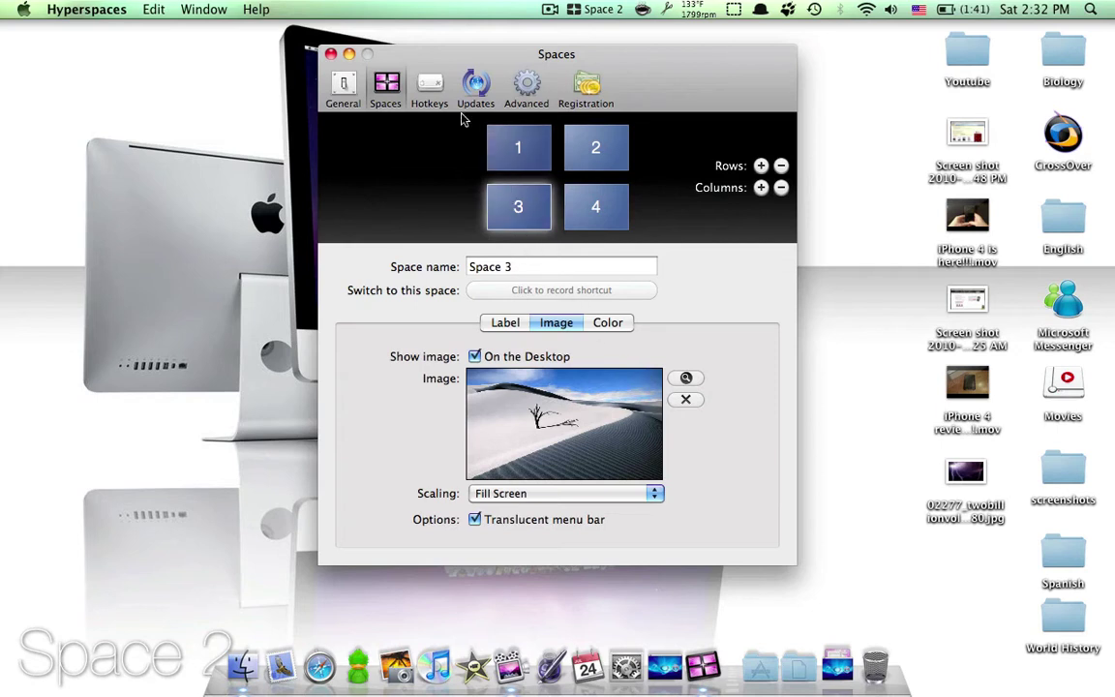
pyautogui.click(596, 211)
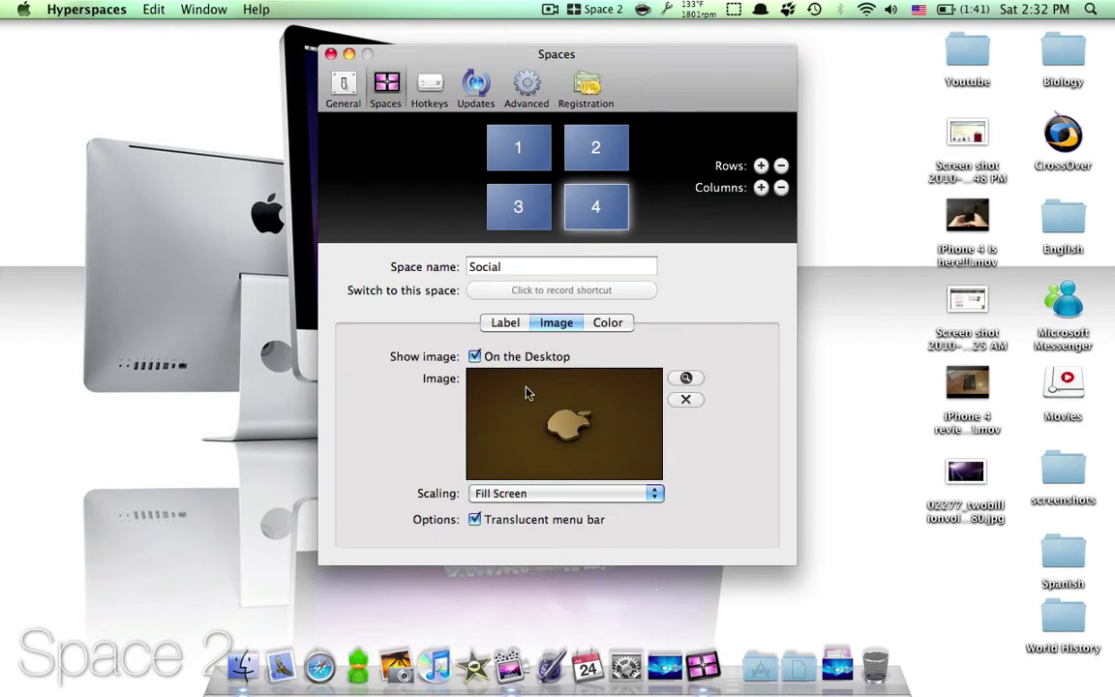
pyautogui.click(330, 53)
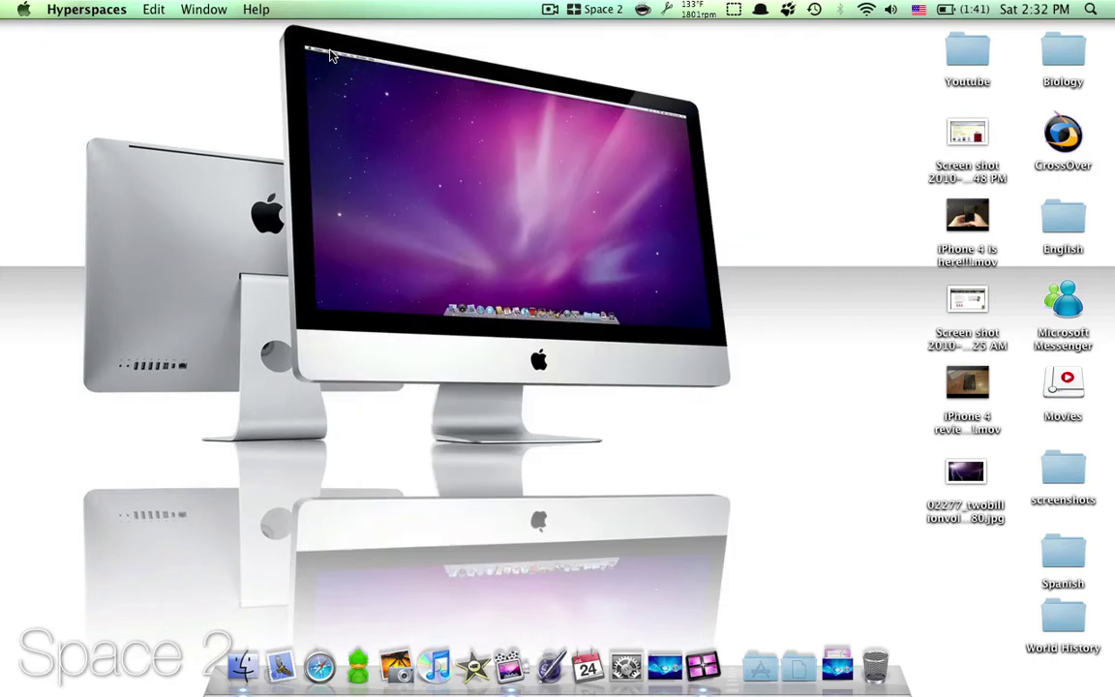
# Step: Switch in turn to Browsing, Space 2, Space 3 and Social from the menu-bar list
pyautogui.click(597, 8)
pyautogui.click(504, 51)
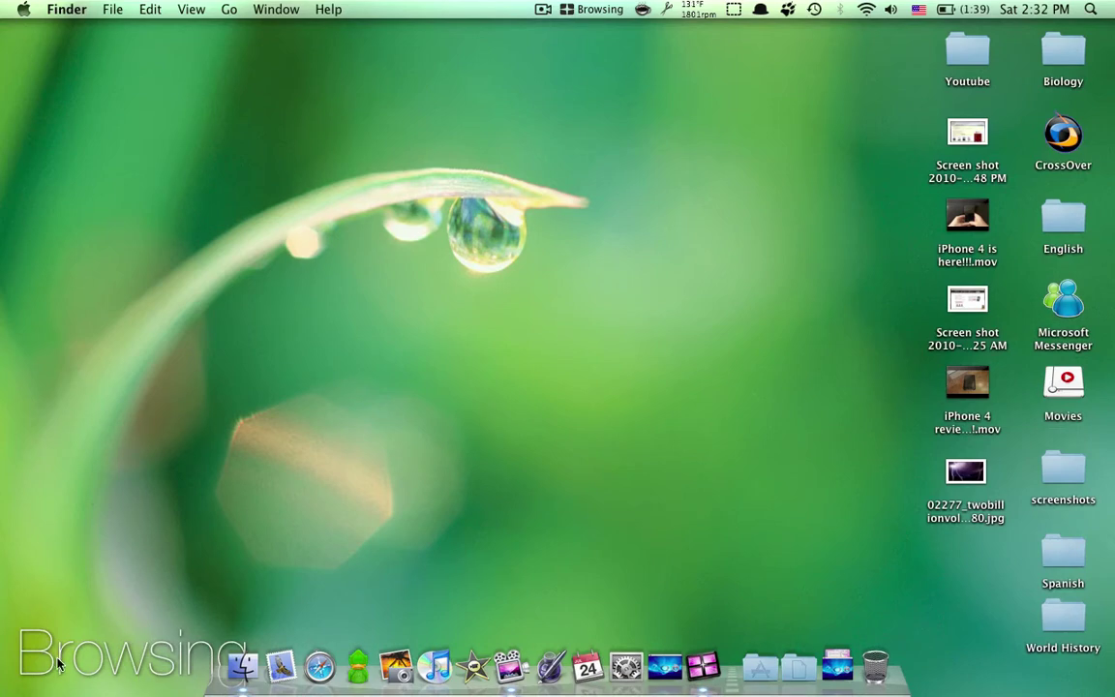
pyautogui.click(629, 8)
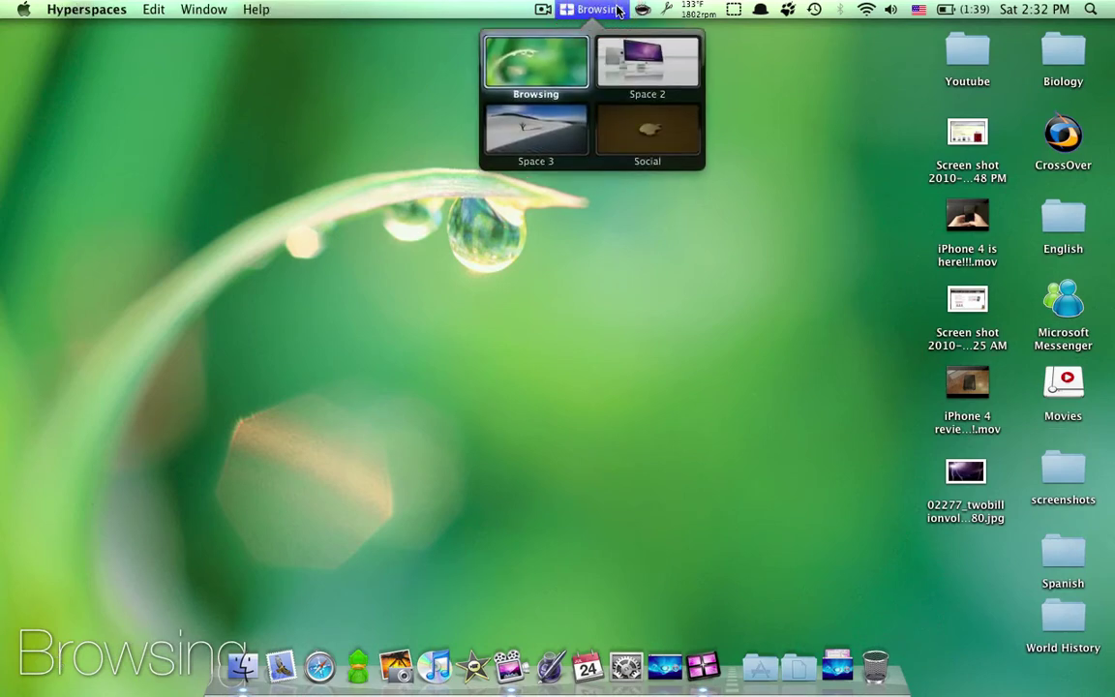
pyautogui.click(634, 60)
pyautogui.click(597, 8)
pyautogui.click(525, 102)
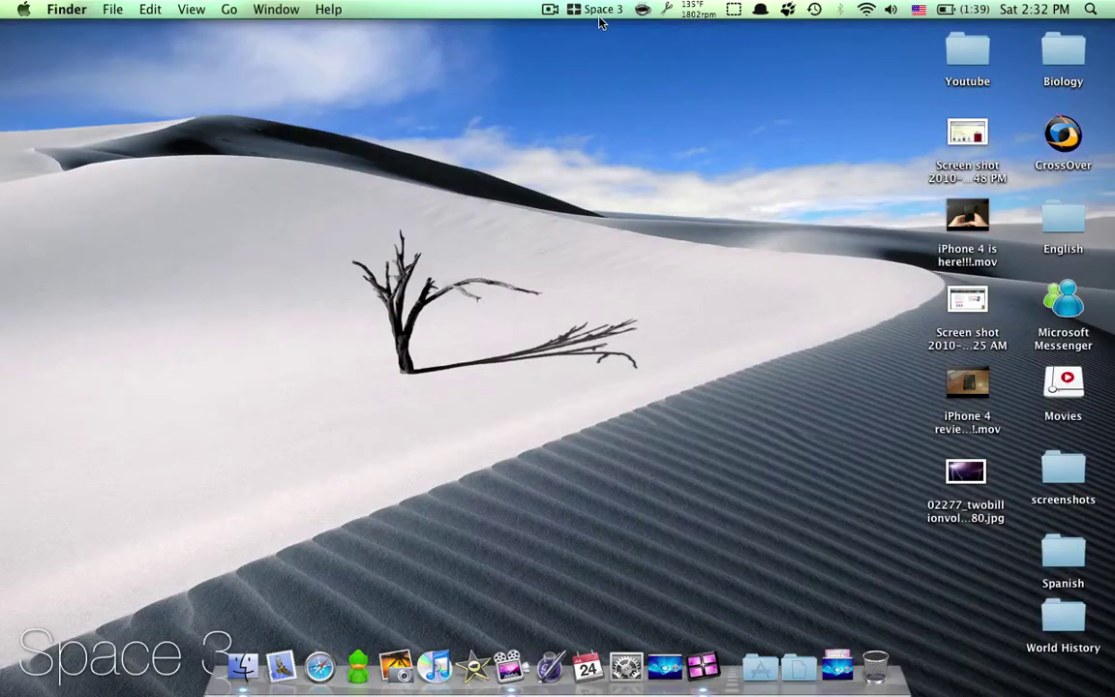
pyautogui.click(600, 10)
pyautogui.click(639, 131)
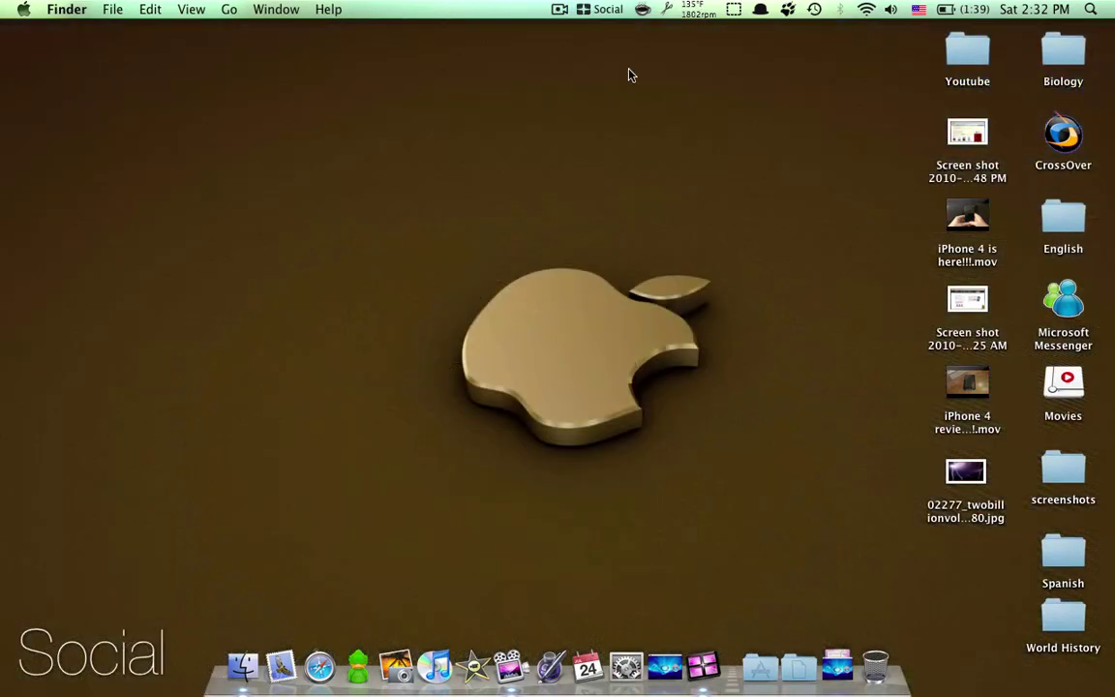
pyautogui.click(608, 9)
pyautogui.click(619, 145)
pyautogui.click(630, 192)
# Step: Launch Mach Desktop, open its Quartz preferences and try the Super Nova composition
pyautogui.click(669, 666)
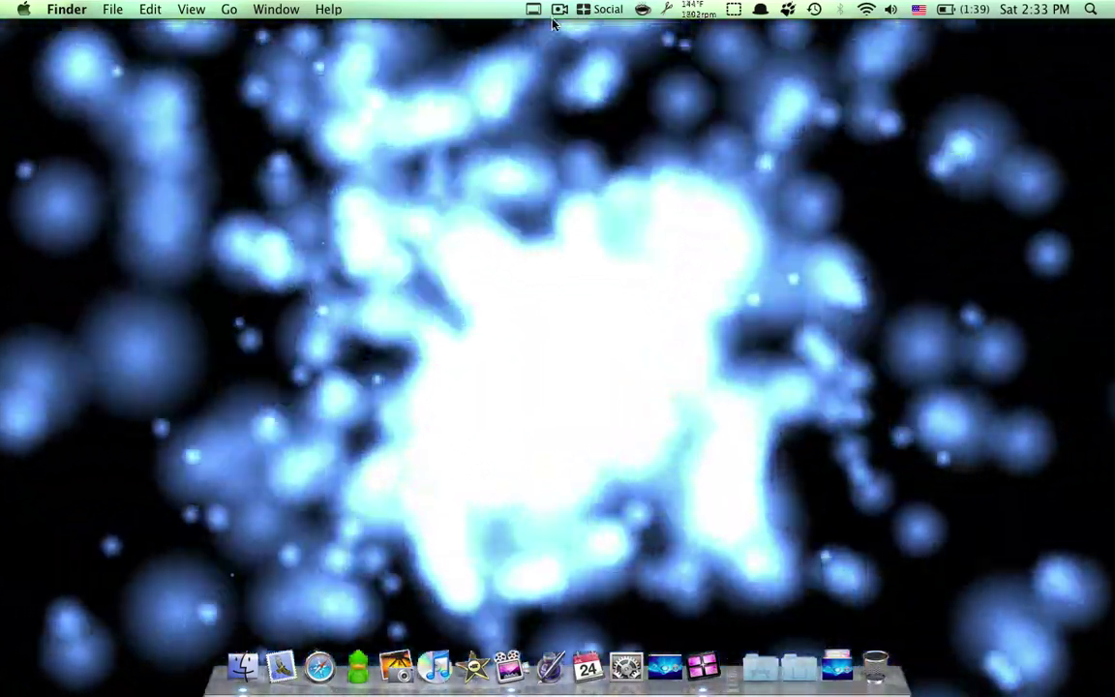
pyautogui.click(533, 10)
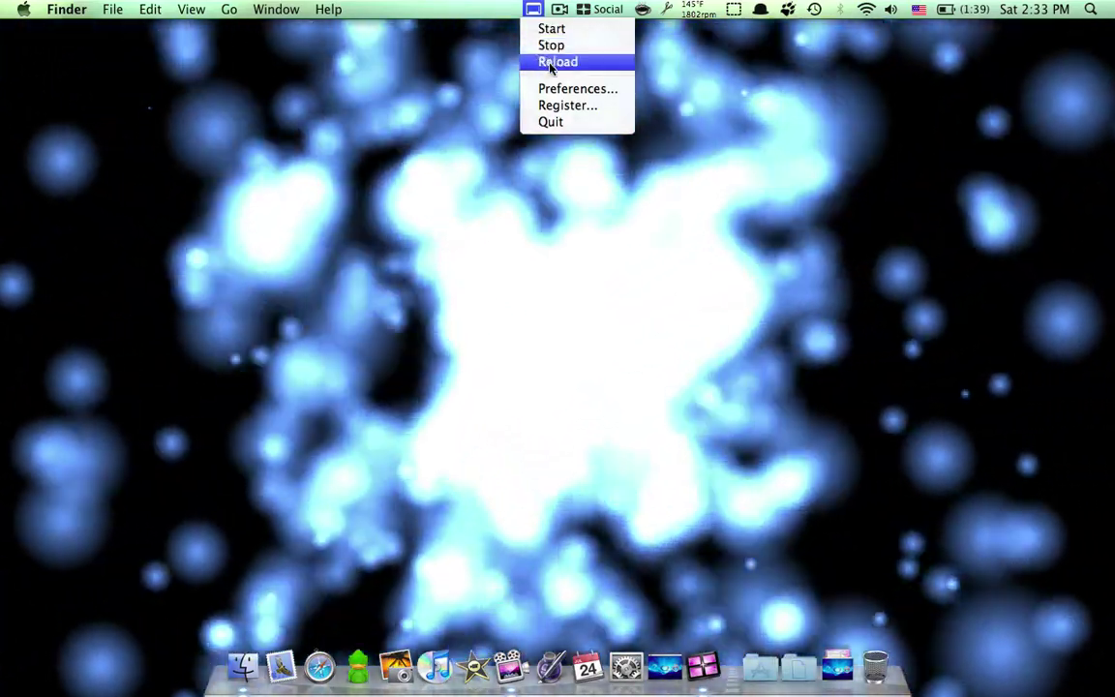
pyautogui.click(561, 88)
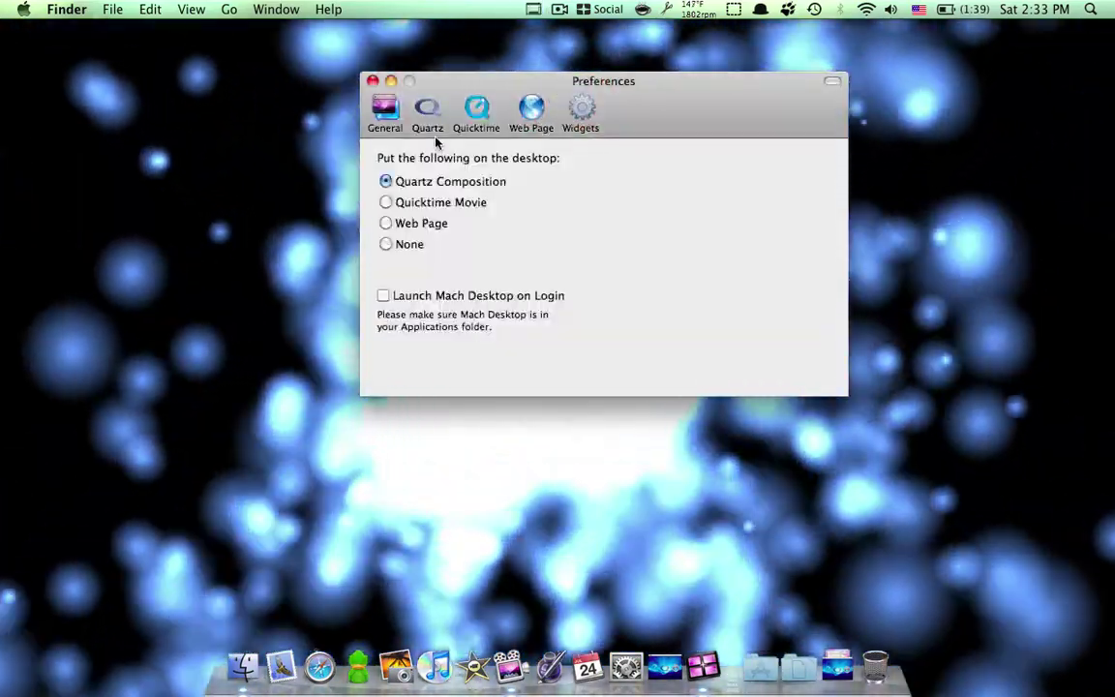
pyautogui.click(426, 111)
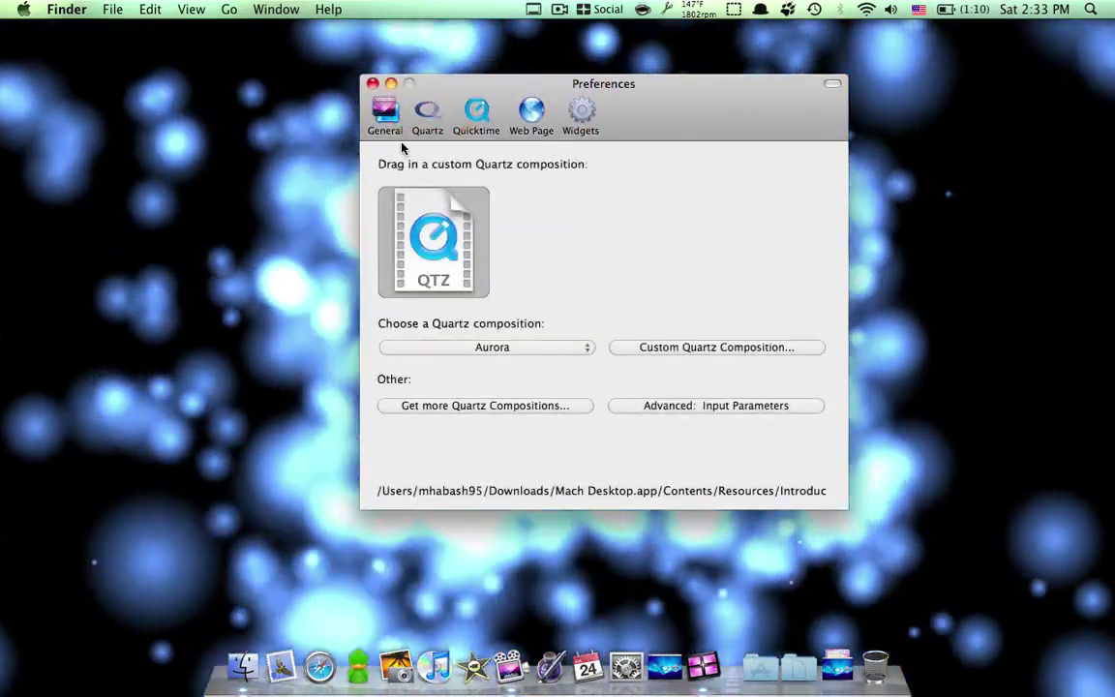
pyautogui.click(523, 346)
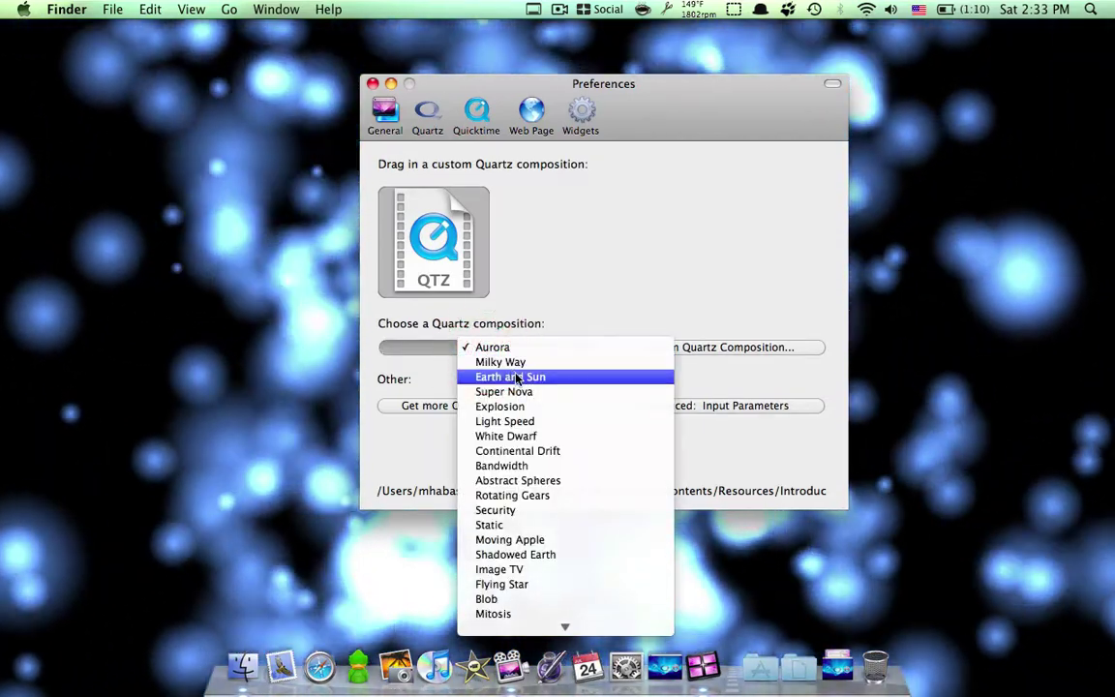
pyautogui.click(527, 393)
# Step: Try Earth and Sun and Rotating Gears, then settle on the Flying Star composition
pyautogui.click(523, 348)
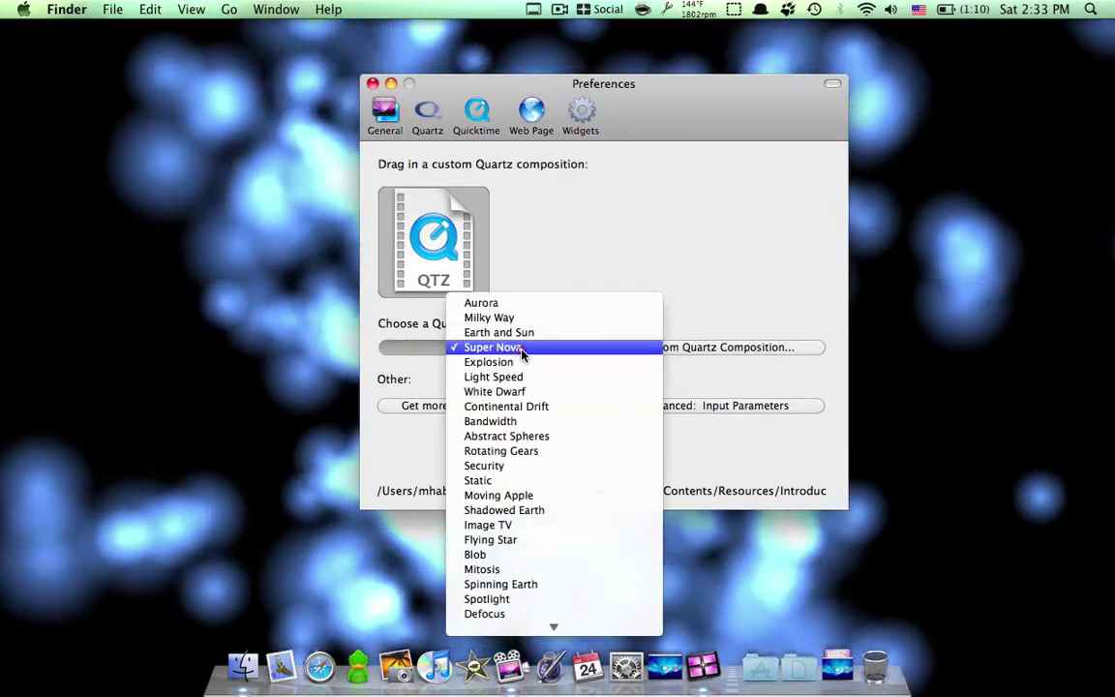
pyautogui.click(516, 334)
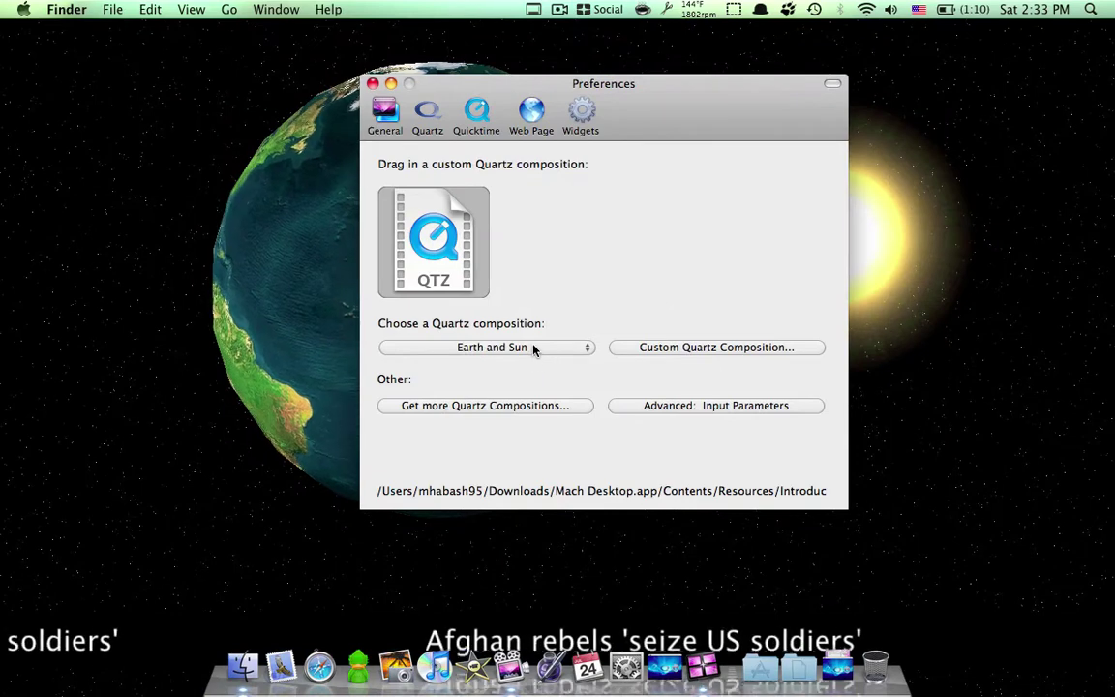
pyautogui.click(532, 349)
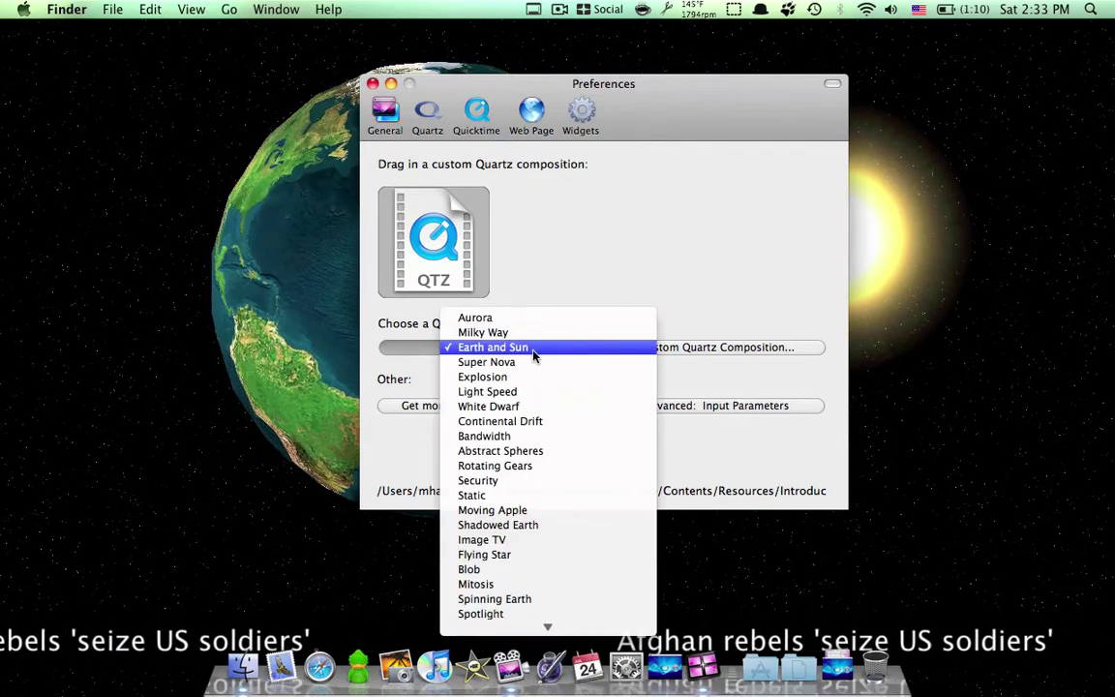
pyautogui.click(531, 465)
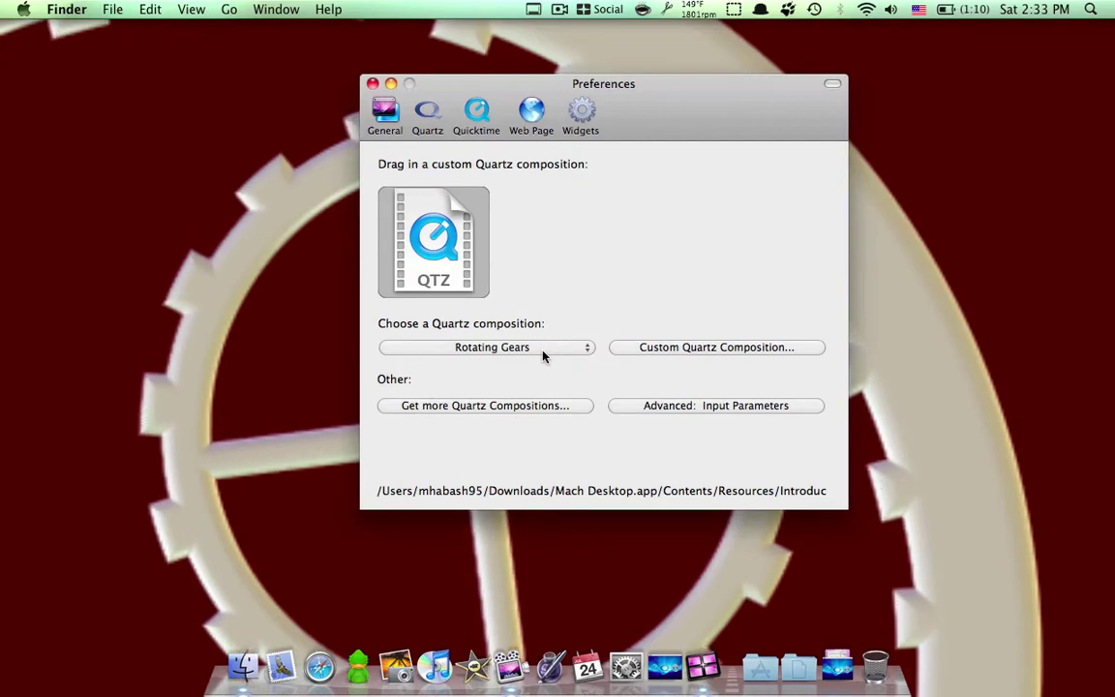
pyautogui.click(547, 348)
pyautogui.click(528, 436)
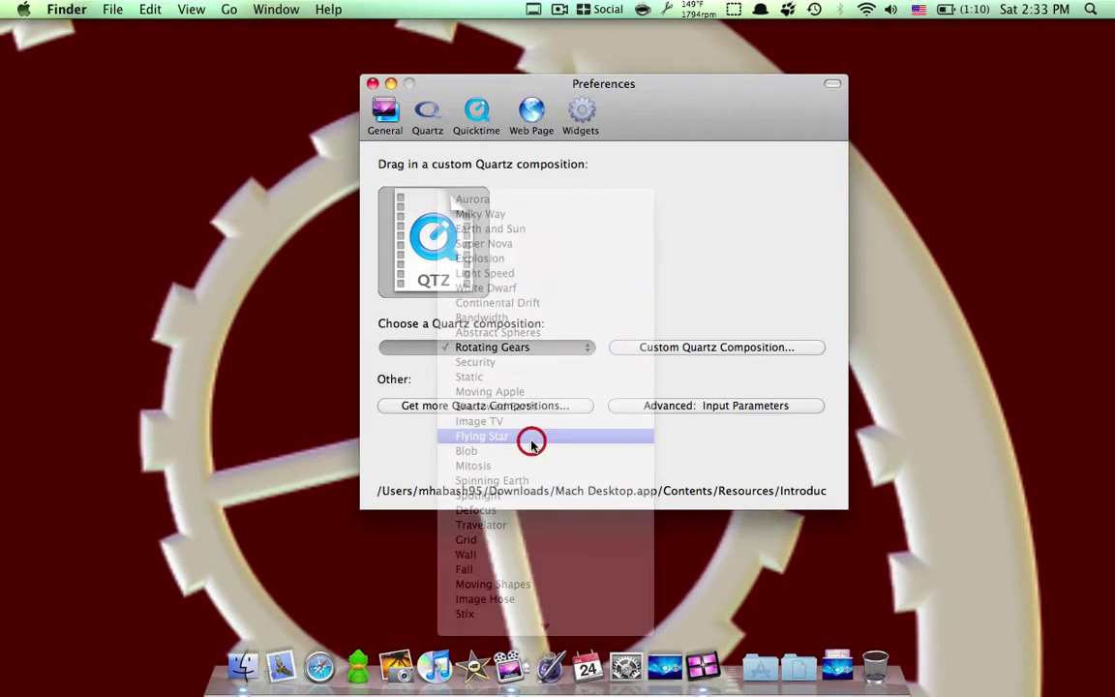
pyautogui.moveTo(634, 85); pyautogui.dragTo(525, 161)
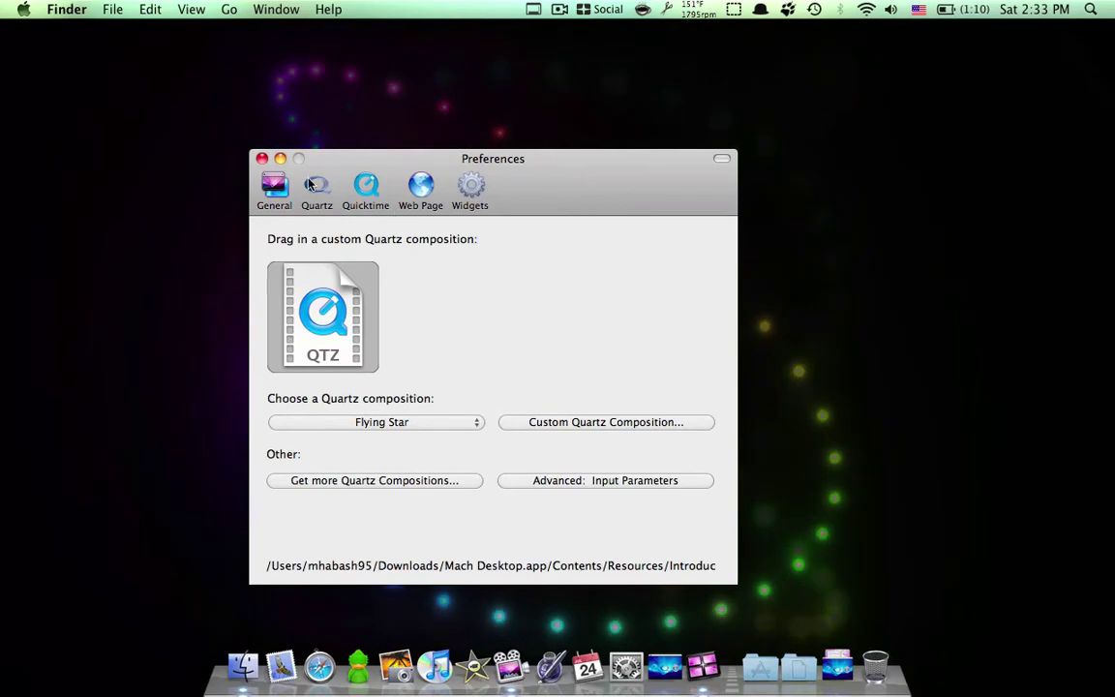
# Step: In the General tab, try Web Page and QuickTime Movie before returning to Quartz Composition
pyautogui.click(275, 187)
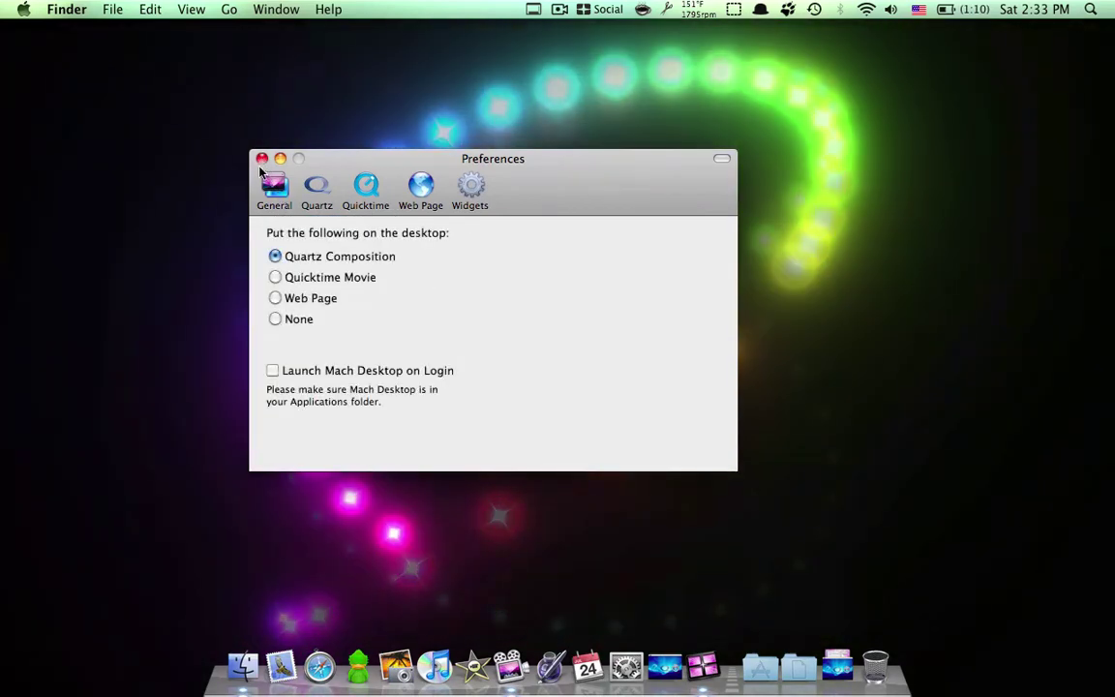
pyautogui.click(275, 299)
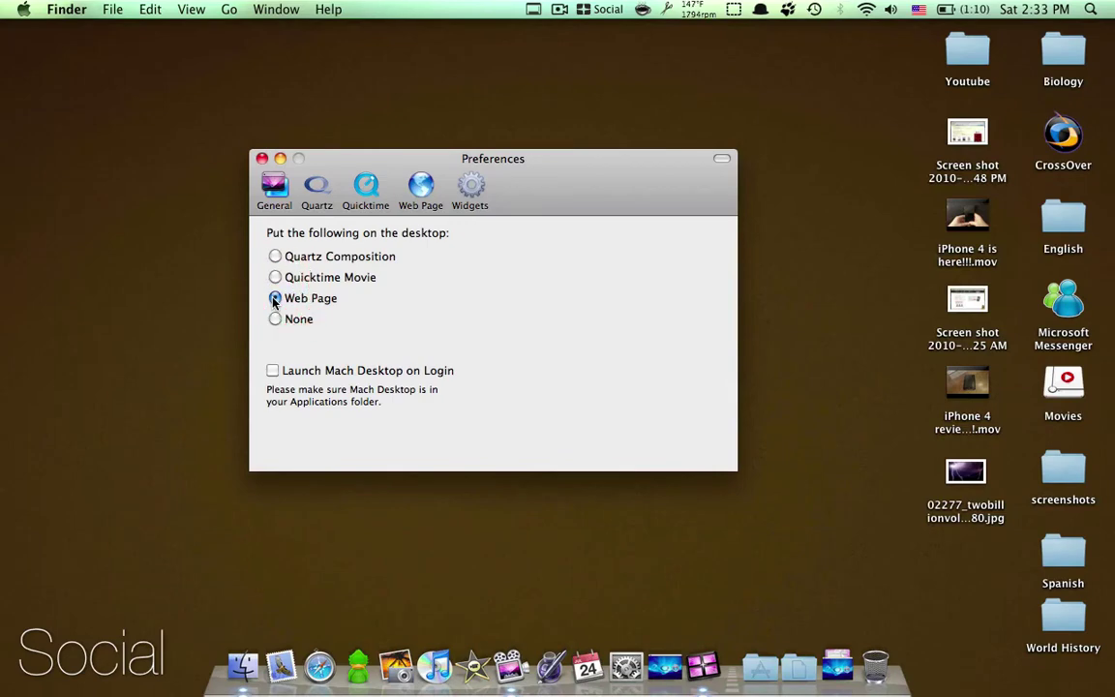
pyautogui.click(275, 278)
pyautogui.click(276, 257)
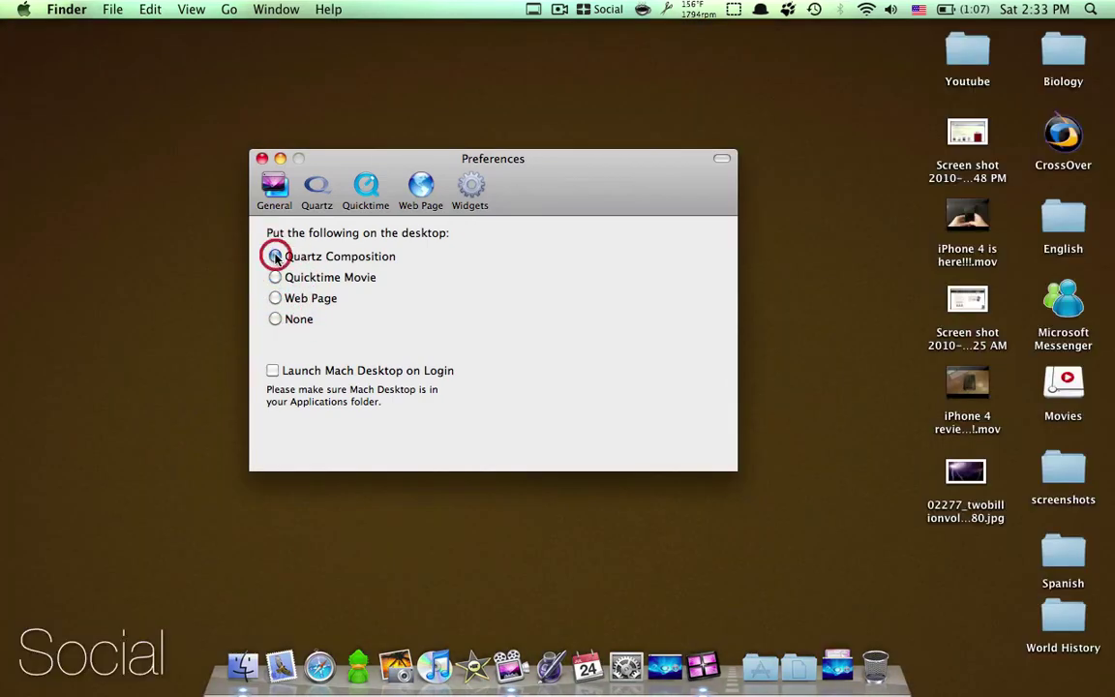
# Step: Close the Preferences window and quit Mach Desktop from its menu-bar icon
pyautogui.click(259, 159)
pyautogui.click(535, 9)
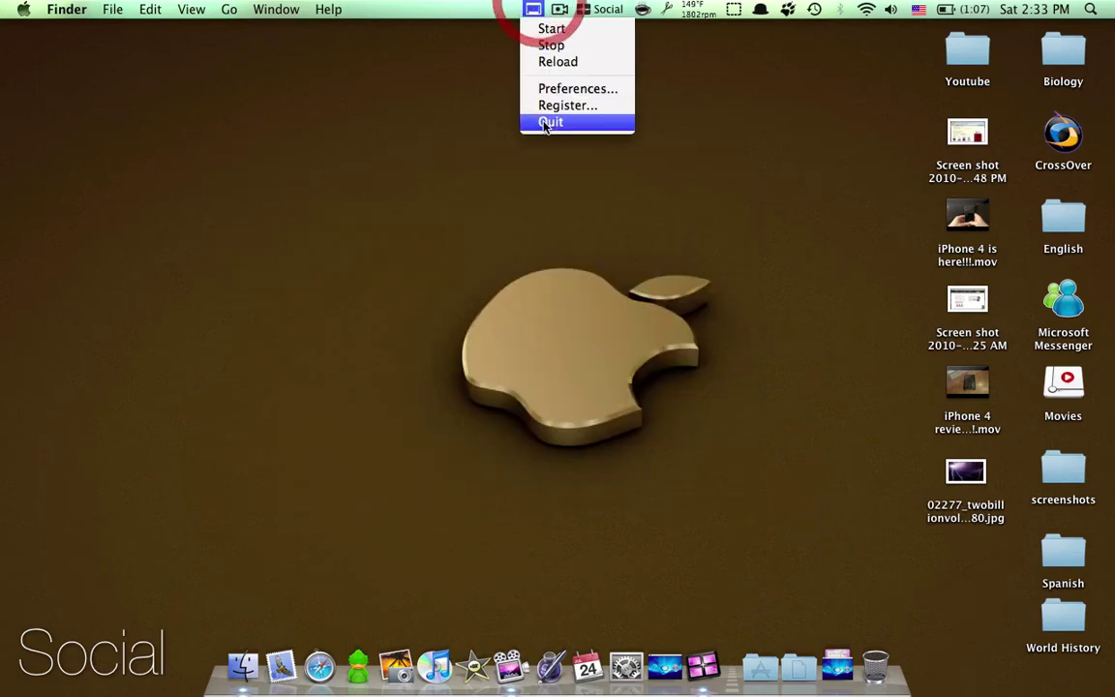
pyautogui.click(544, 125)
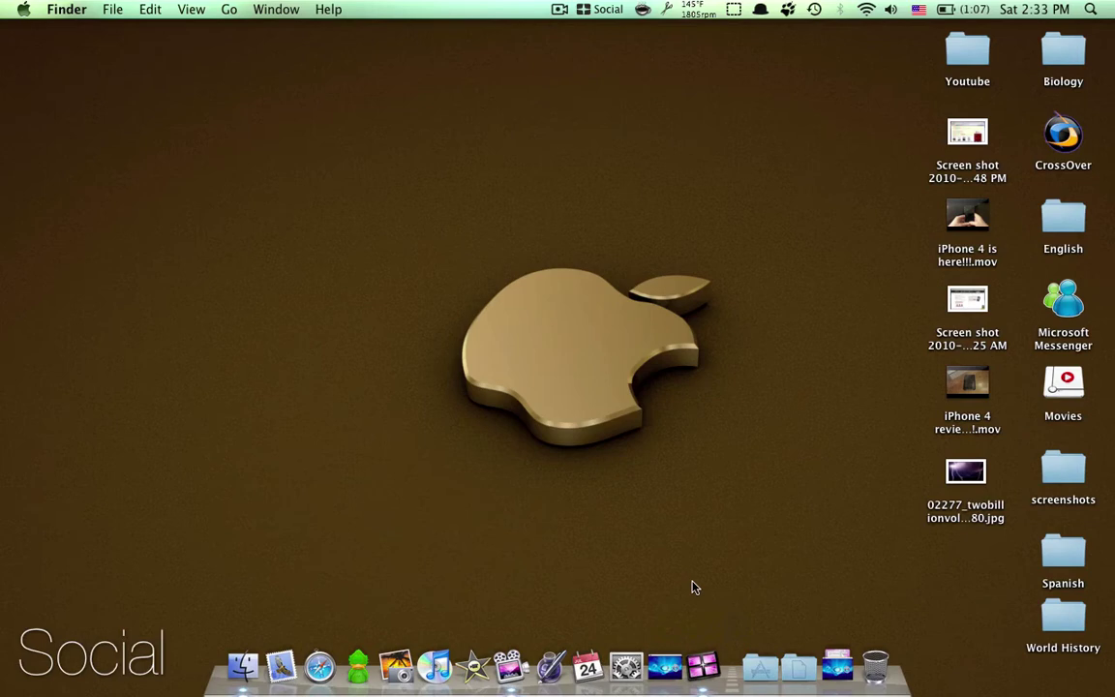
# Step: Turn on Change picture with an Every 5 seconds interval in Desktop & Screen Saver
pyautogui.click(626, 660)
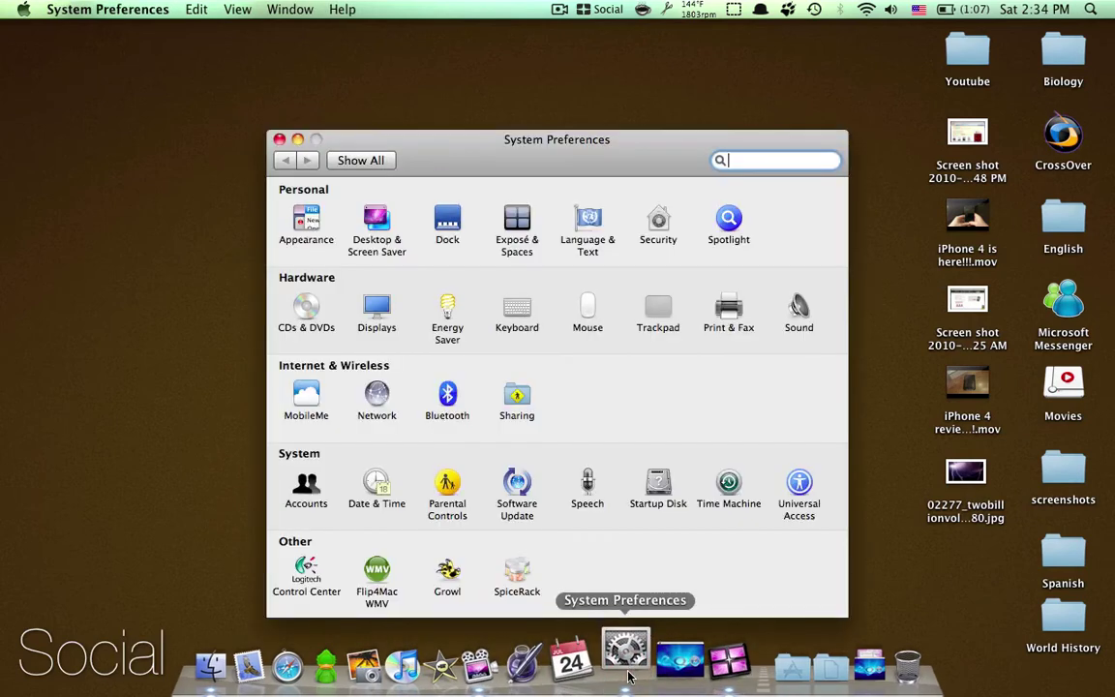
pyautogui.click(373, 214)
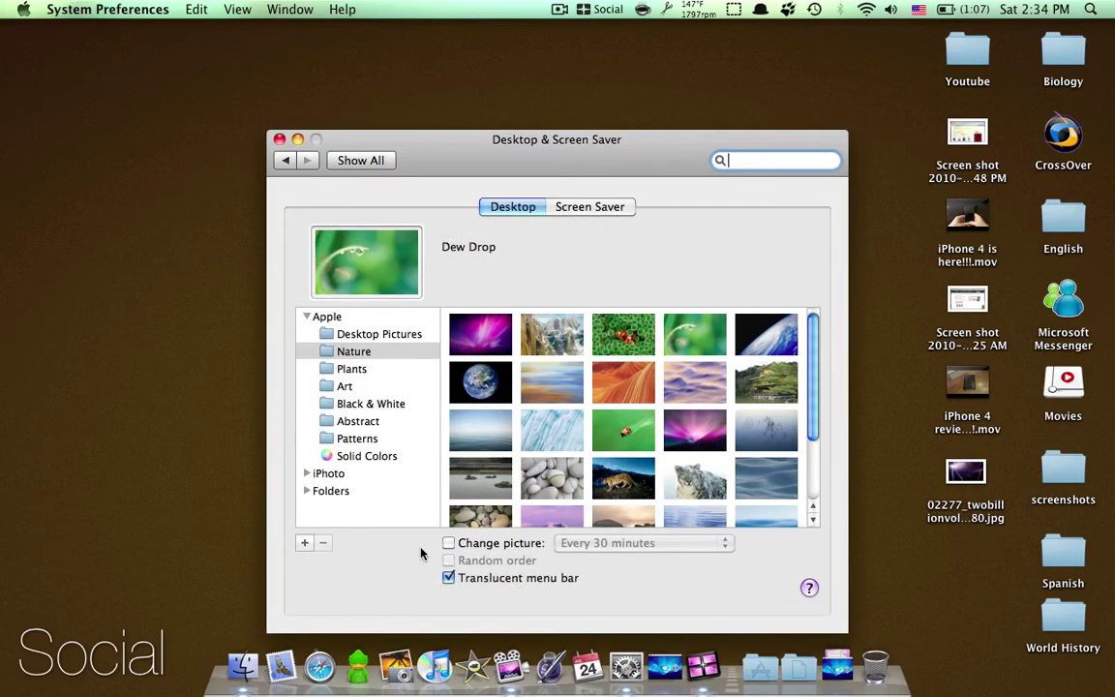
pyautogui.click(448, 542)
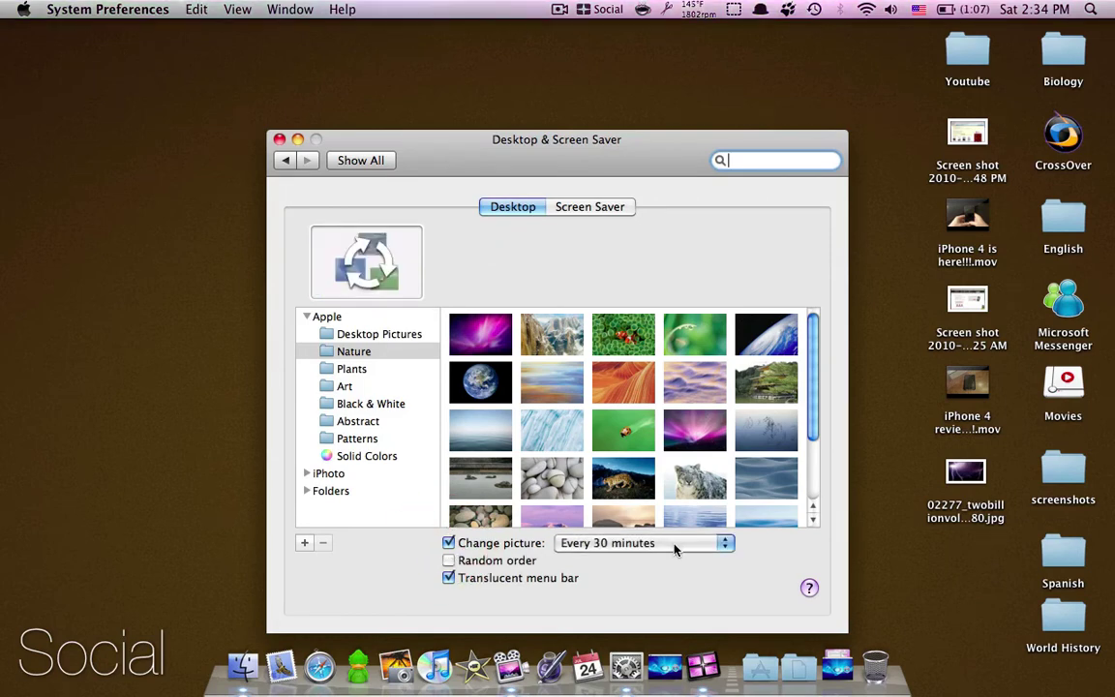
pyautogui.click(674, 550)
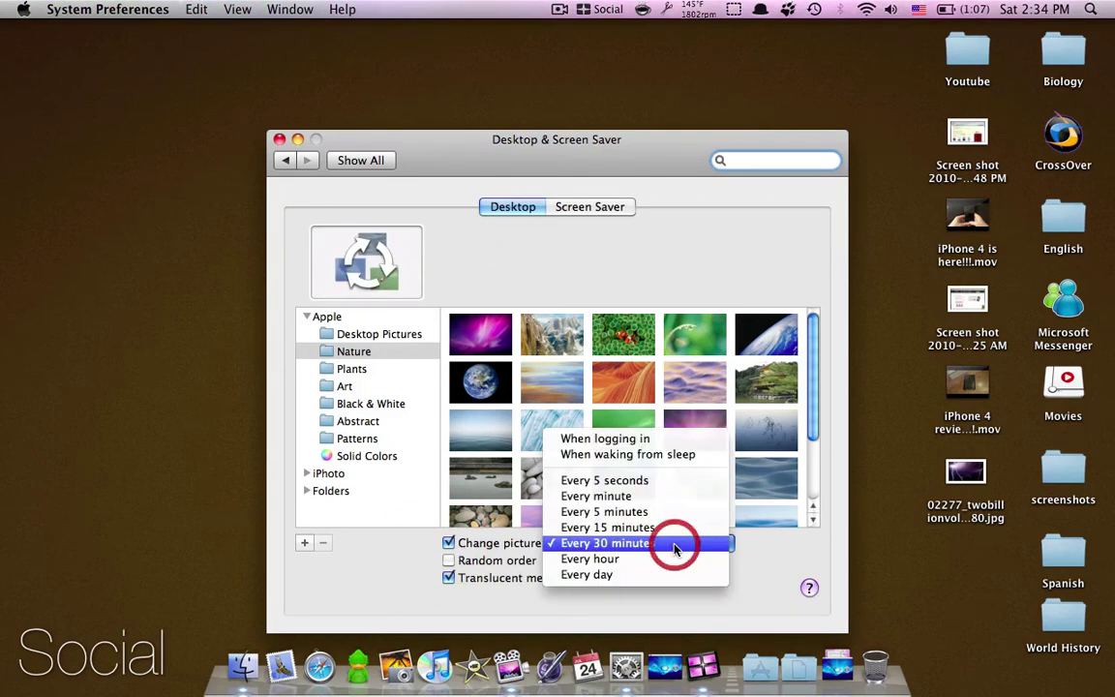
pyautogui.click(666, 481)
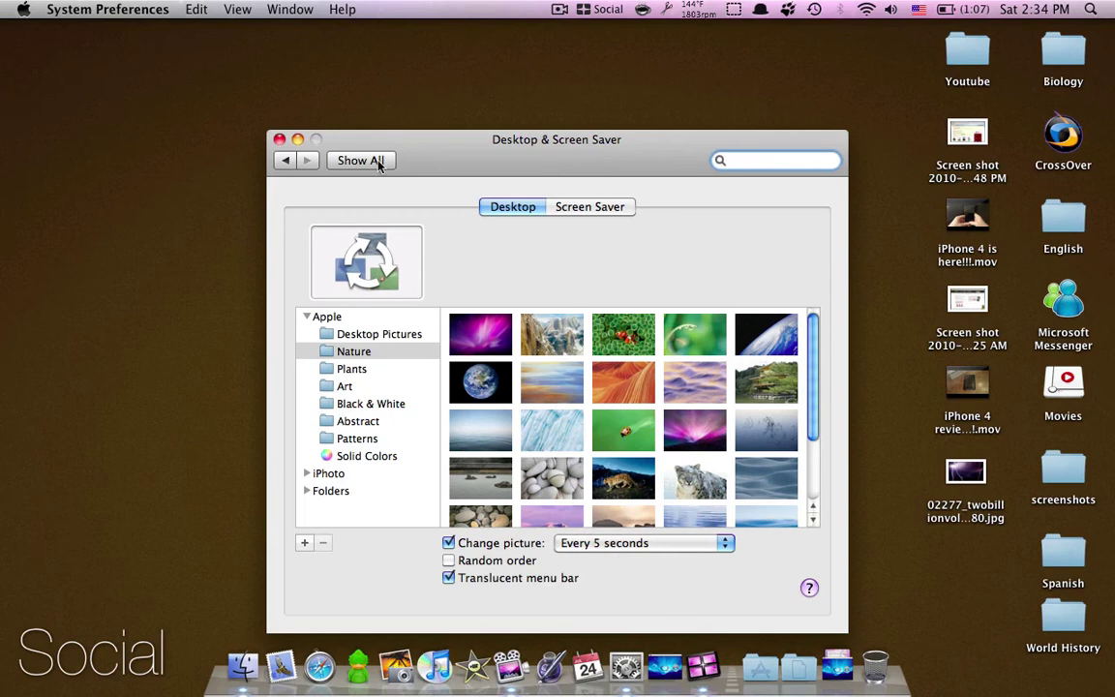
pyautogui.click(280, 140)
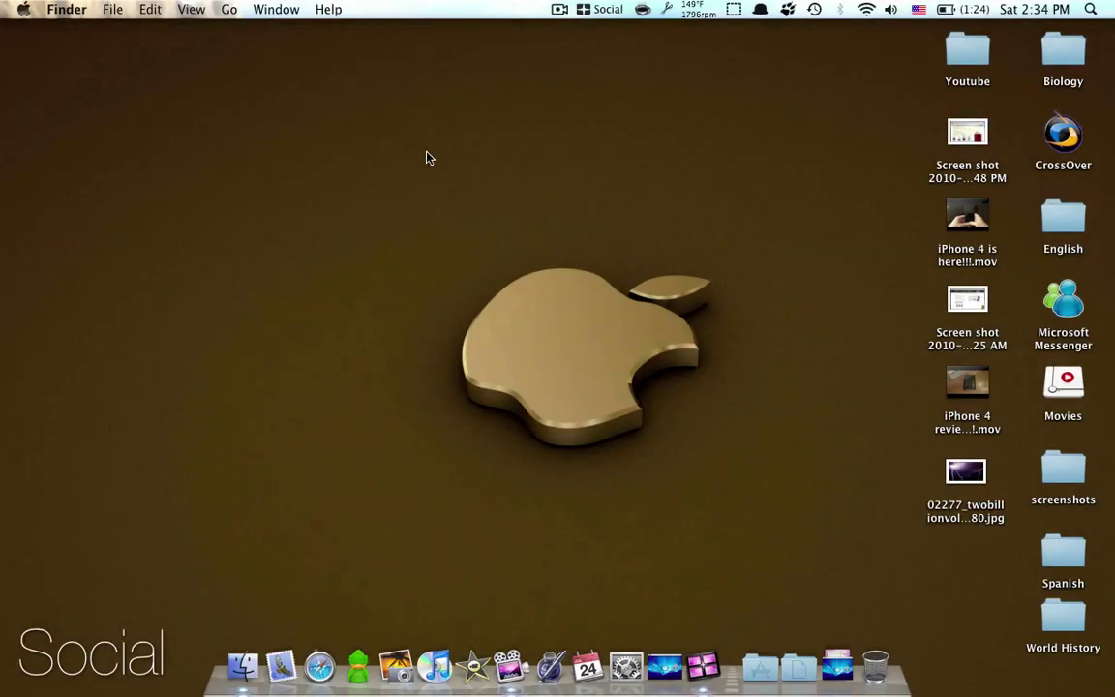
# Step: Untick Change picture in the Desktop & Screen Saver preferences, then close that window
pyautogui.click(585, 10)
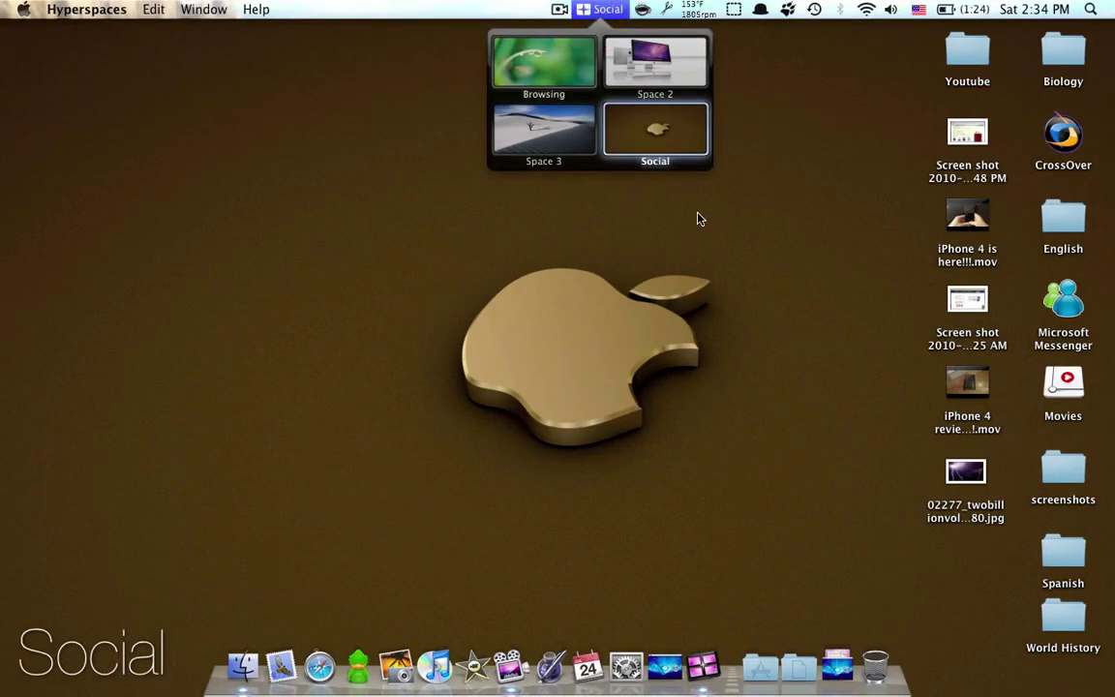
pyautogui.click(627, 190)
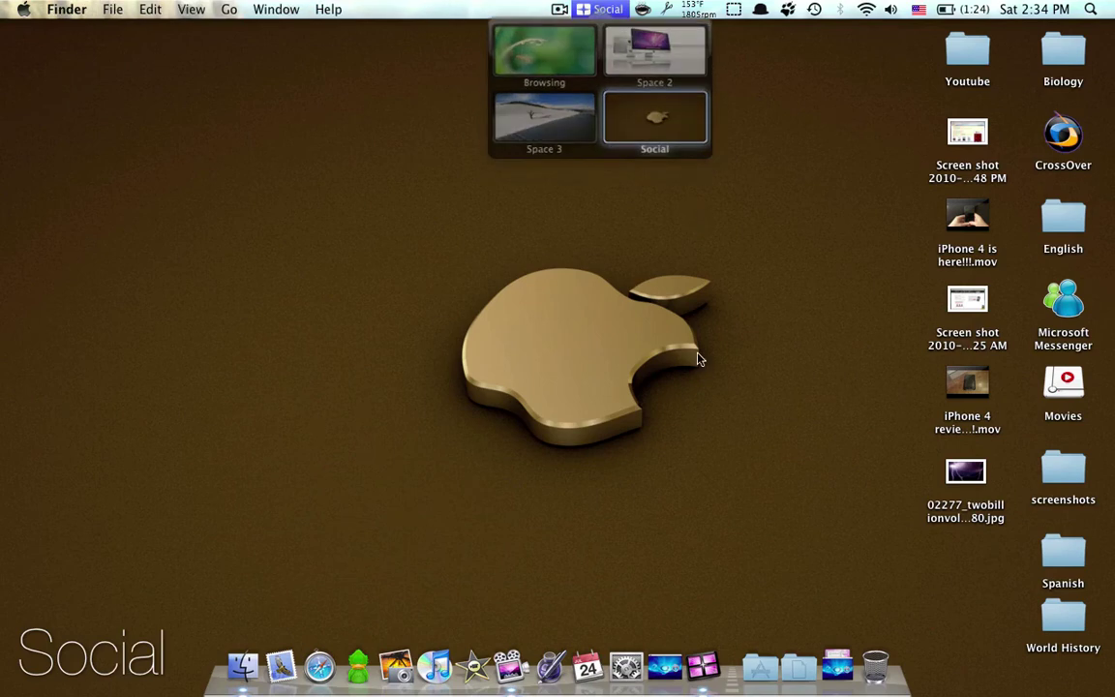
pyautogui.click(626, 663)
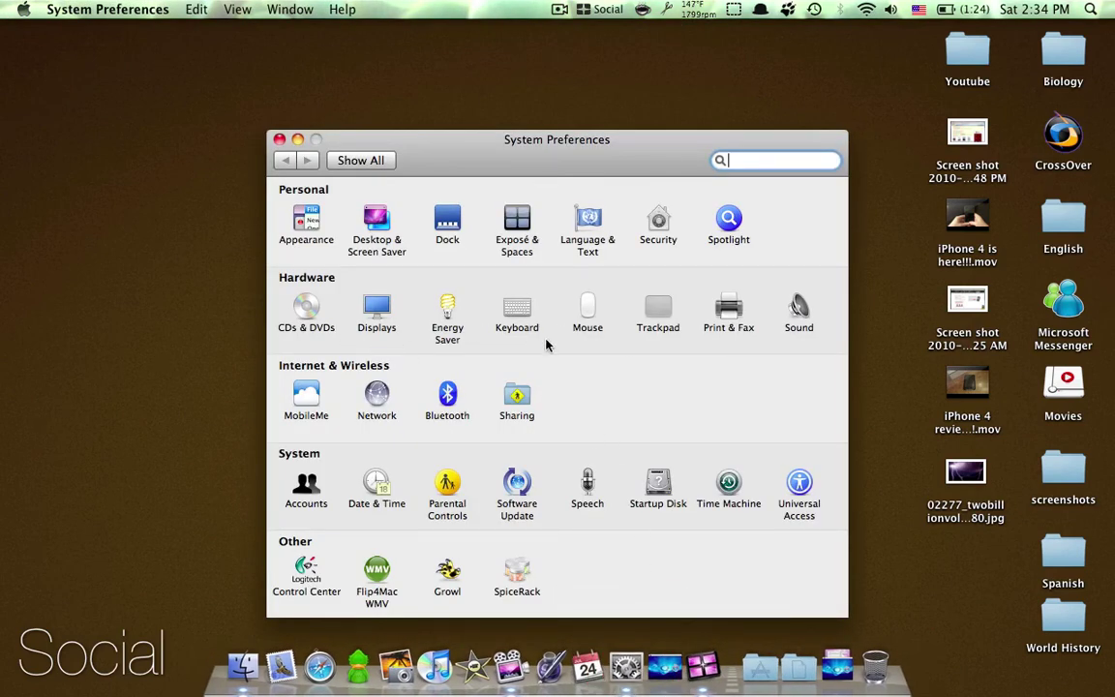
pyautogui.click(387, 237)
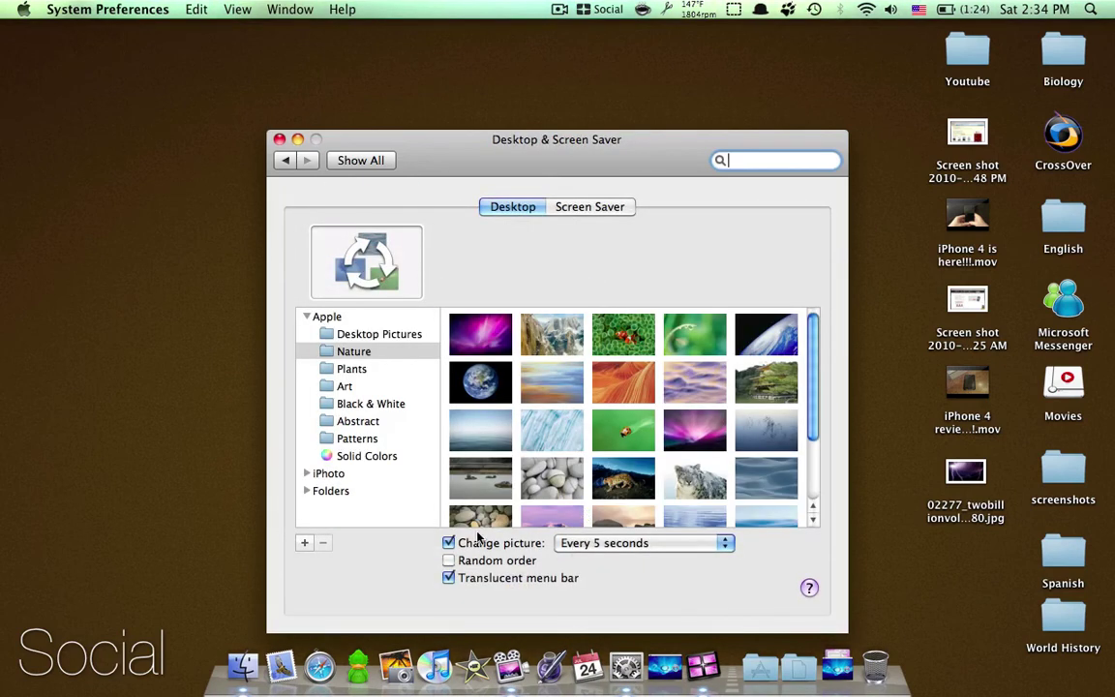
pyautogui.click(448, 543)
pyautogui.click(280, 140)
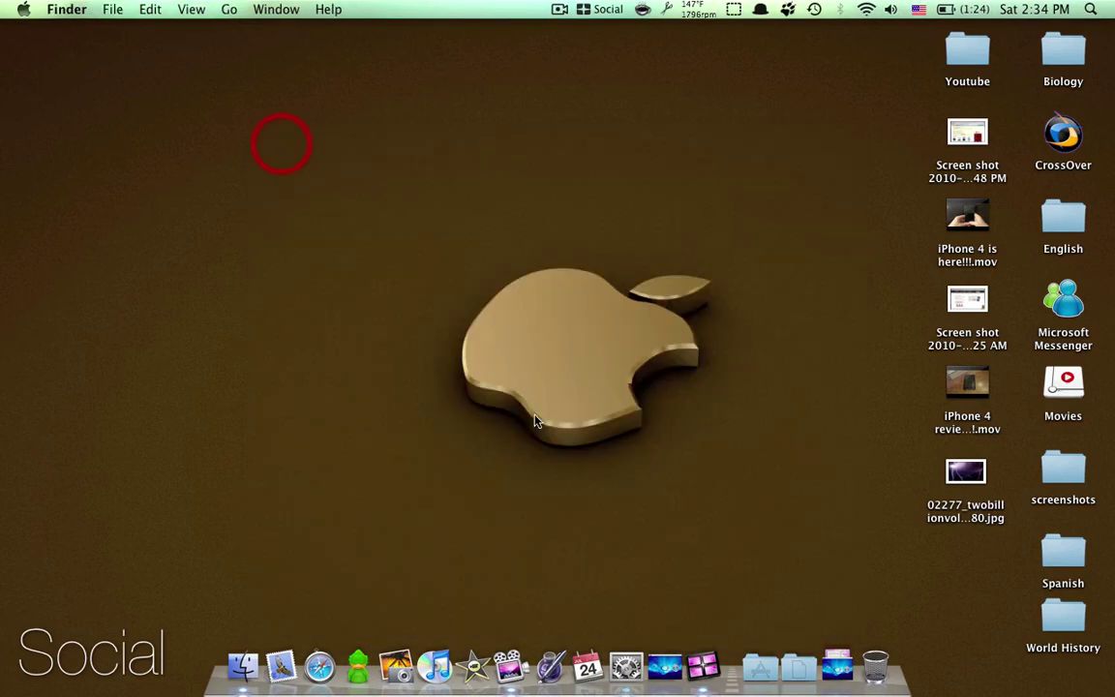